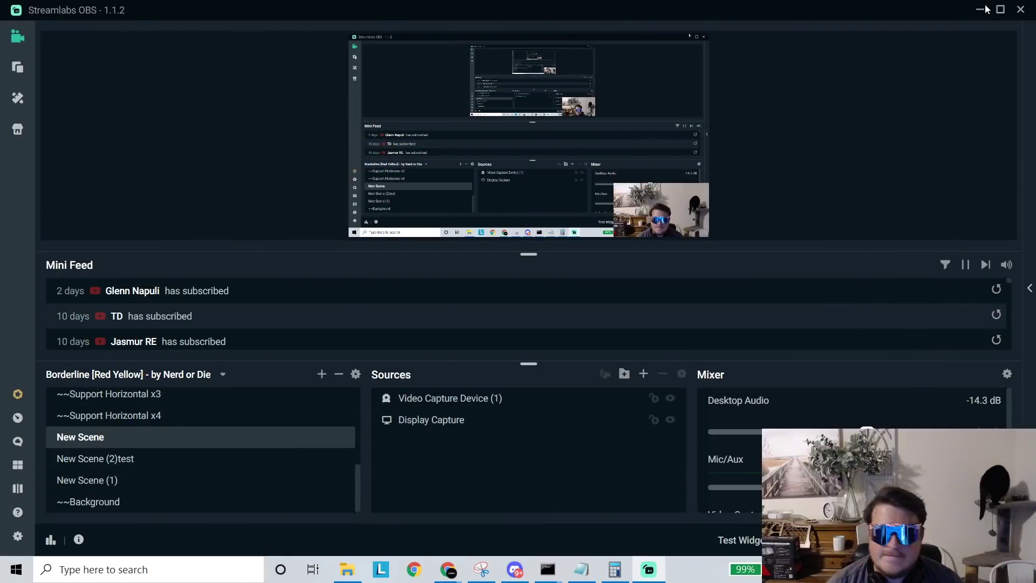
Switch to Chrome to review the remote computer's miner output and refresh the unMineable SHIB balance page
left_click(979, 12)
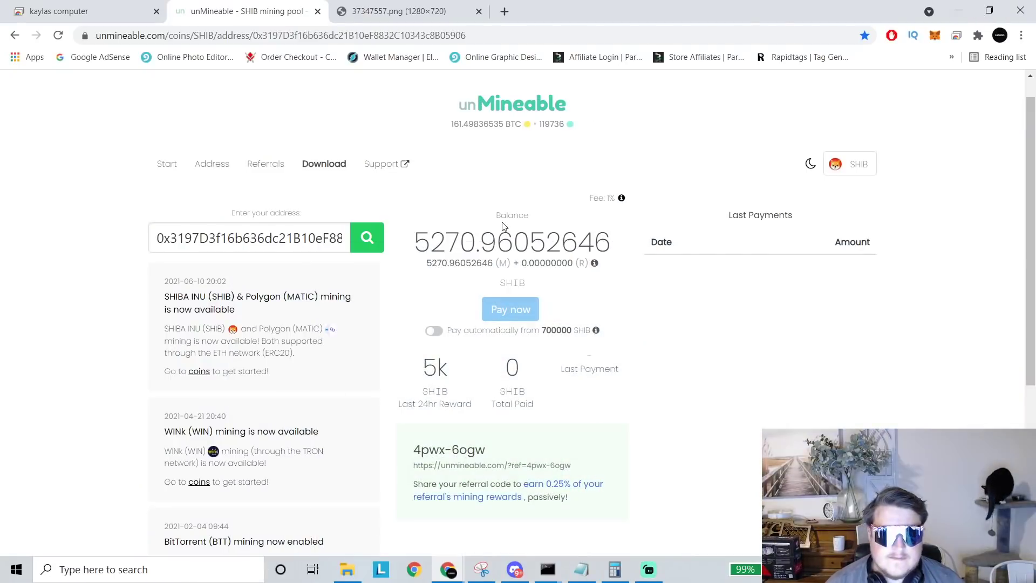
left_click(77, 16)
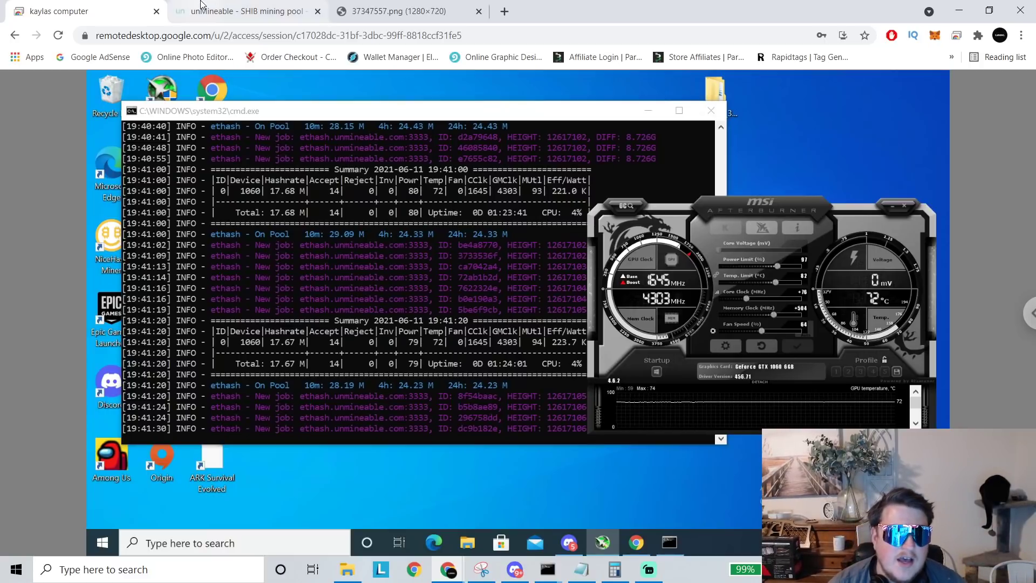
left_click(243, 11)
left_click(116, 6)
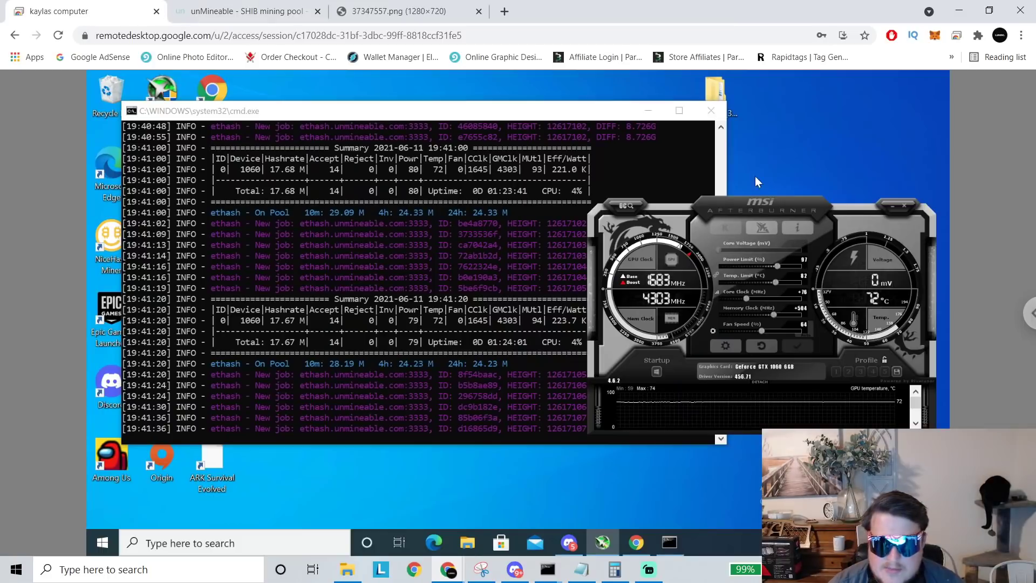
left_click_drag(766, 306, 732, 254)
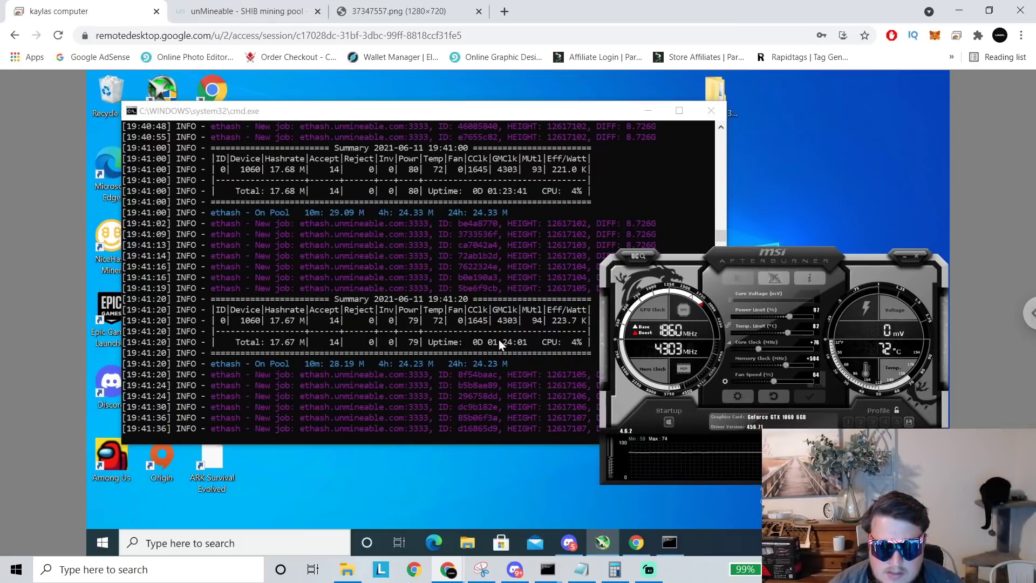
left_click(231, 16)
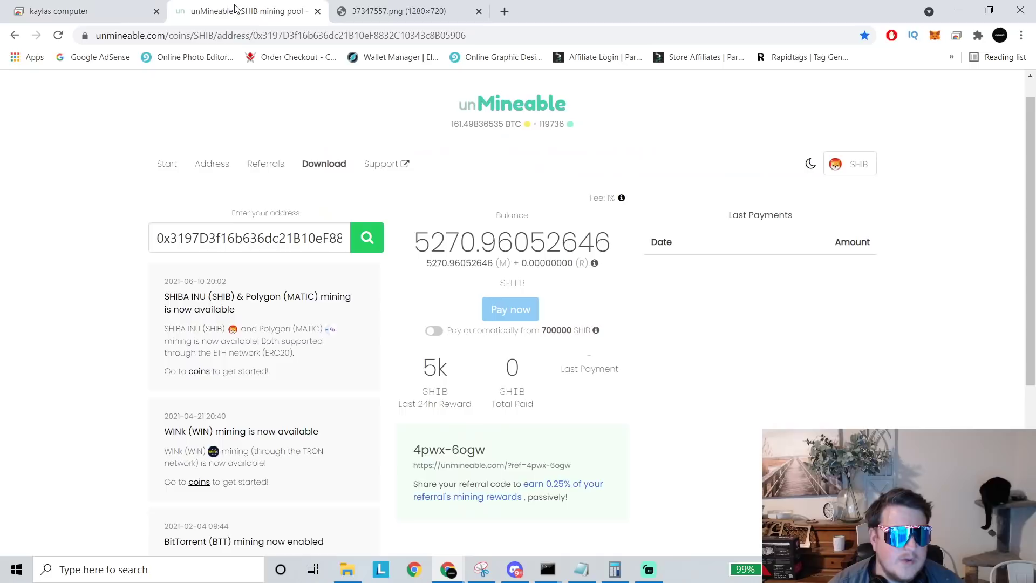
left_click(58, 36)
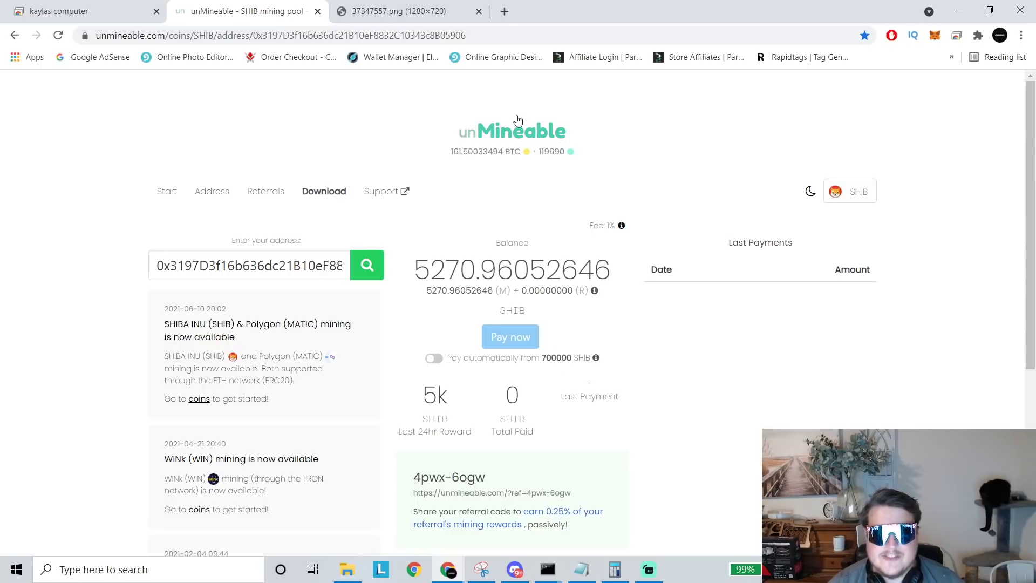
Open whattomine.com in a new tab and go to its Ethereum (ETH) mining profit calculator
left_click(503, 12)
type("what")
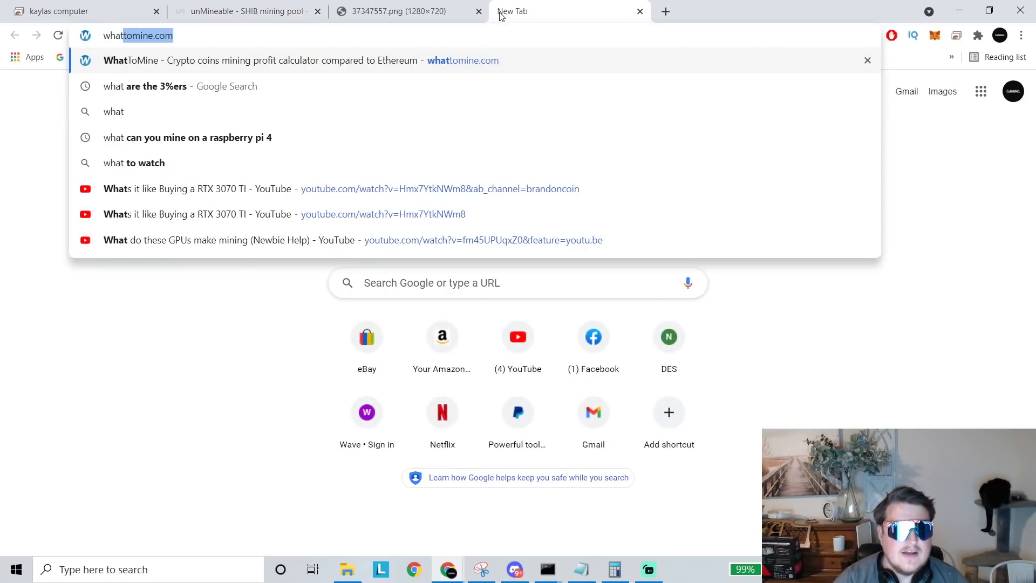
key("Return")
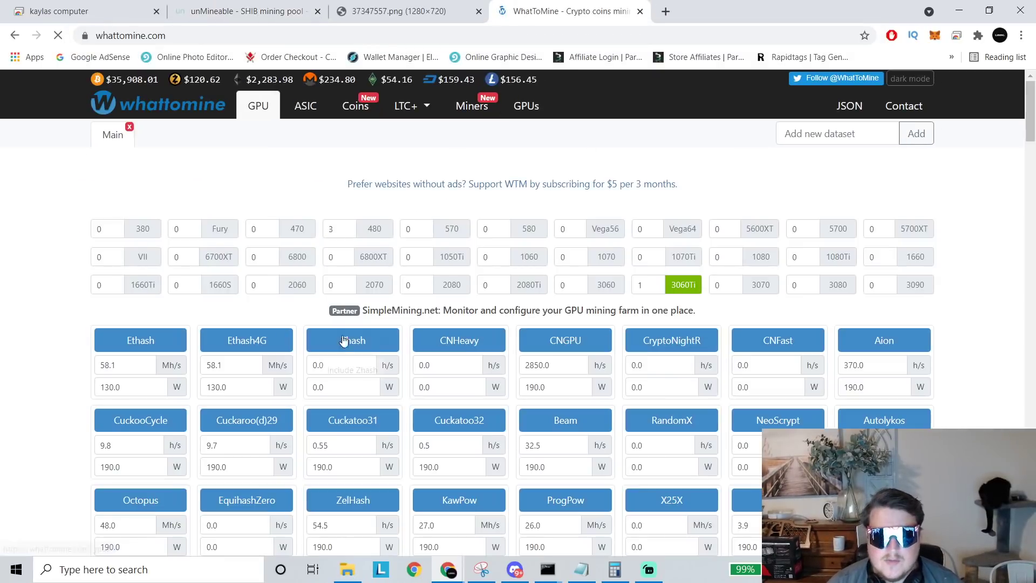
scroll(342, 345, "down", 8)
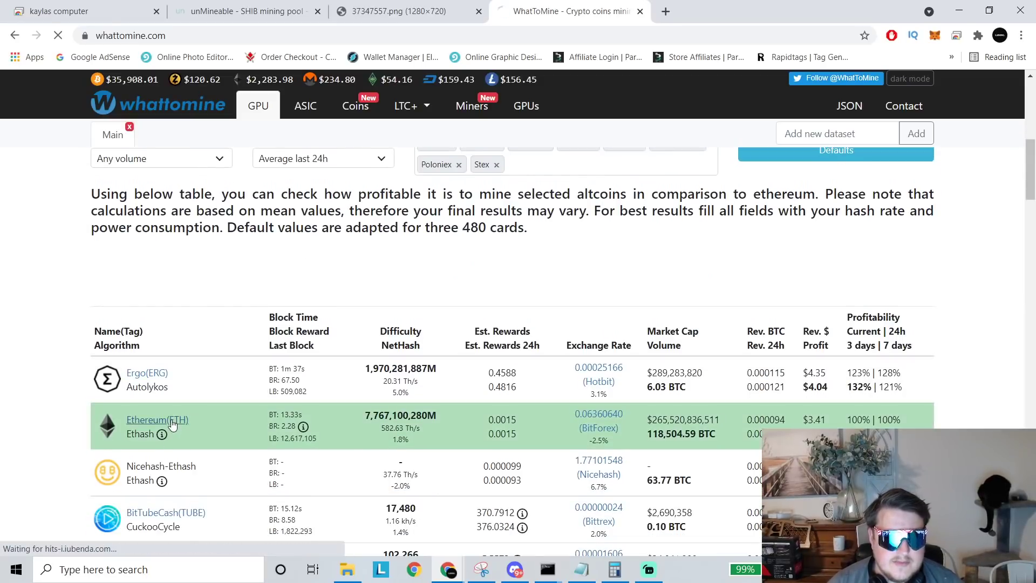
left_click(171, 424)
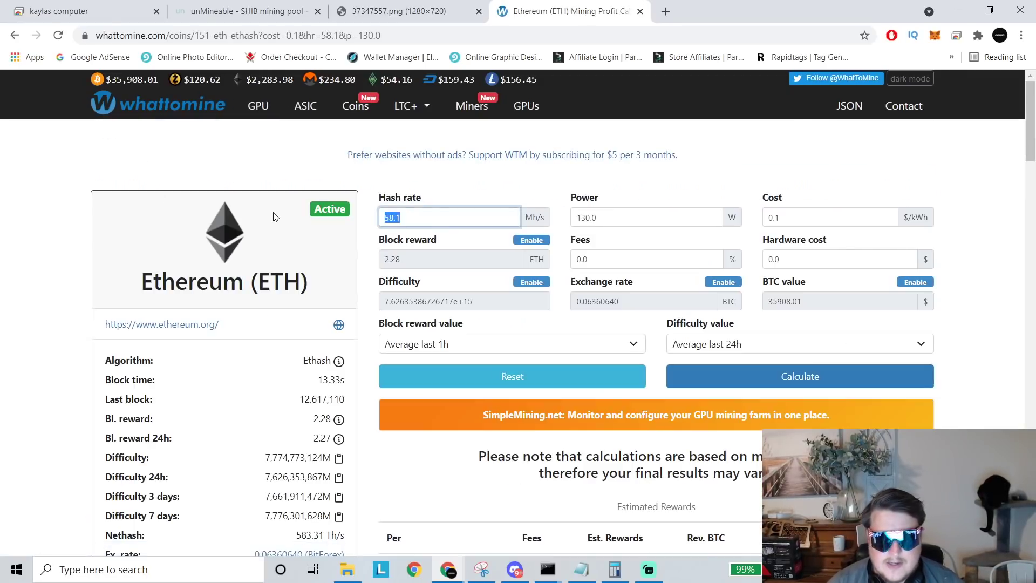
Calculate the Ethereum mining rewards for a hash rate of 18 Mh/s, then close the calculator
type("18")
left_click(800, 376)
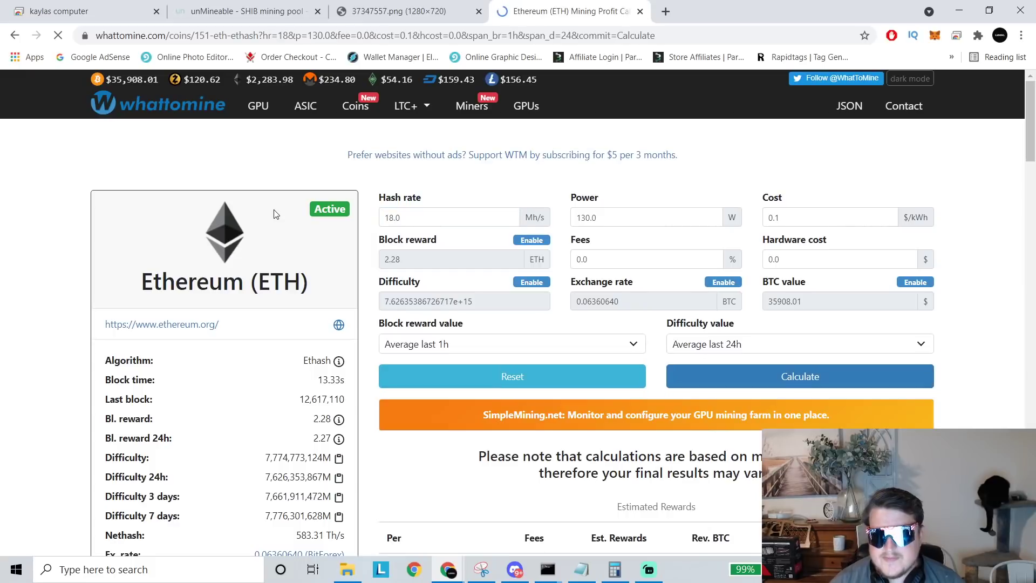
scroll(695, 356, "down", 3)
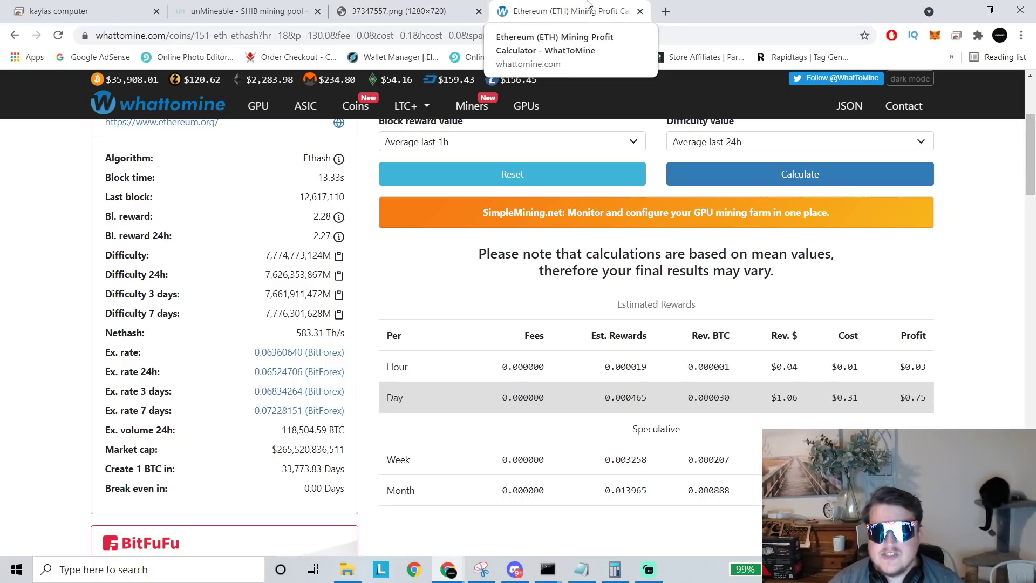
left_click(640, 11)
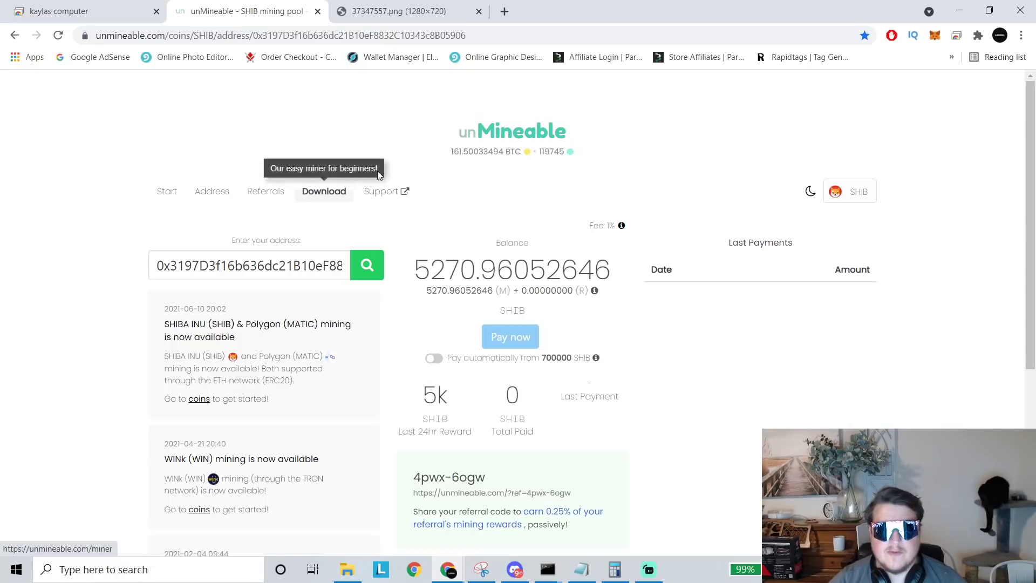
Open the unMineable coin list in a new tab and choose SHIBA INU (SHIB)
right_click(503, 137)
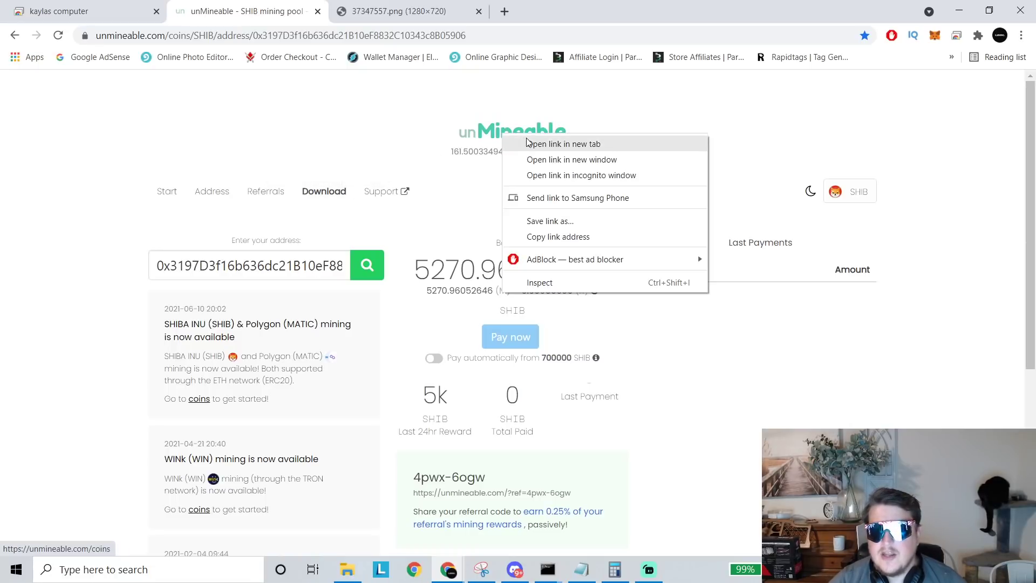
left_click(561, 144)
left_click(411, 11)
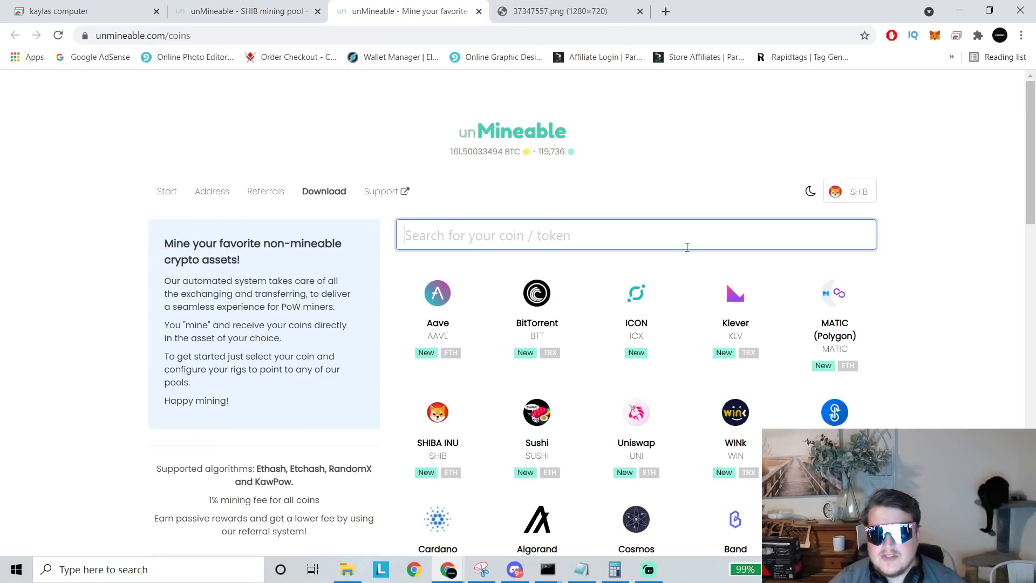
scroll(686, 247, "down", 2)
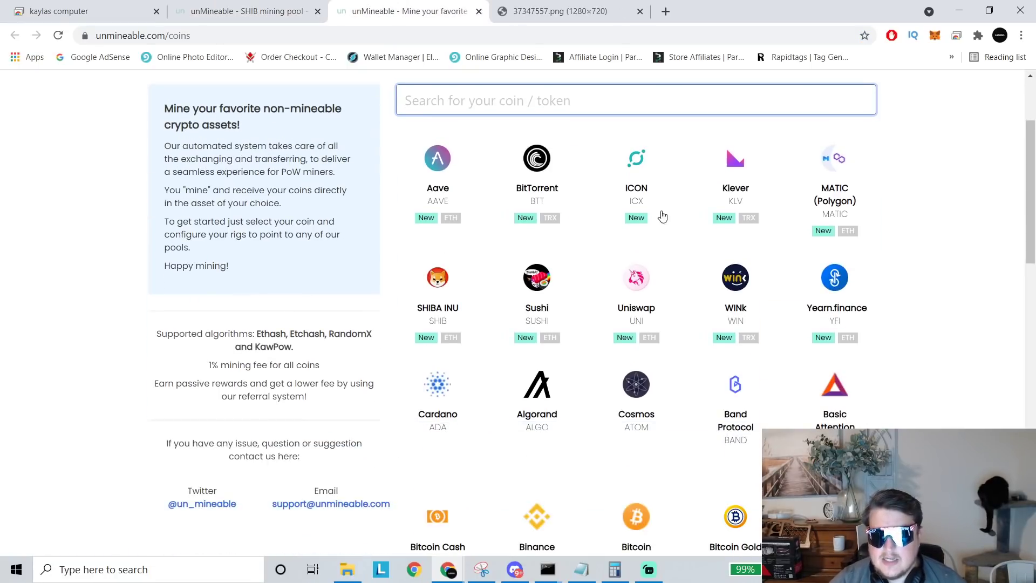
left_click(438, 279)
Open the NBMiner setup guide from the SHIB page and follow its GitHub link to the download files of the latest release
scroll(738, 181, "down", 1)
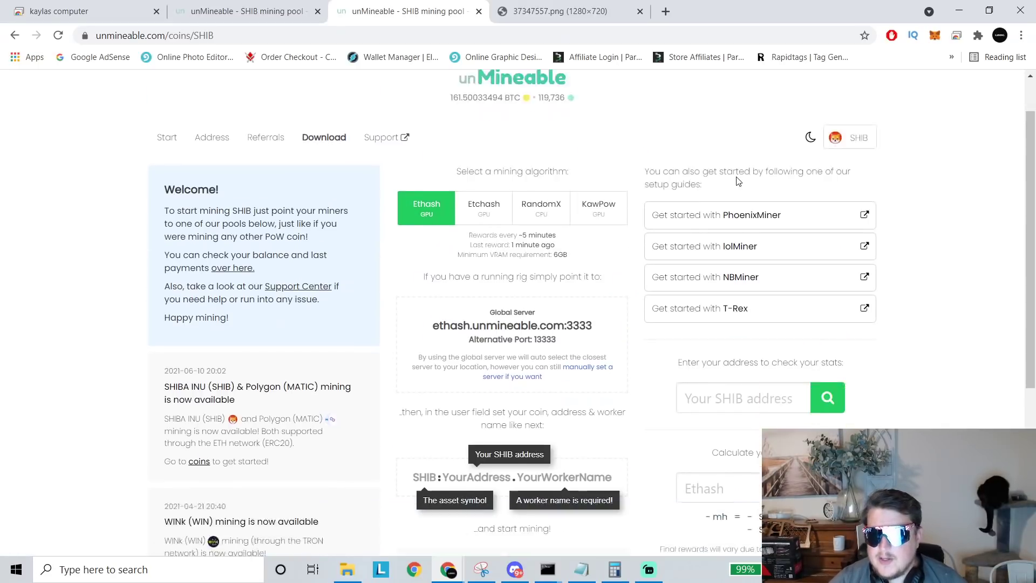
scroll(738, 182, "down", 1)
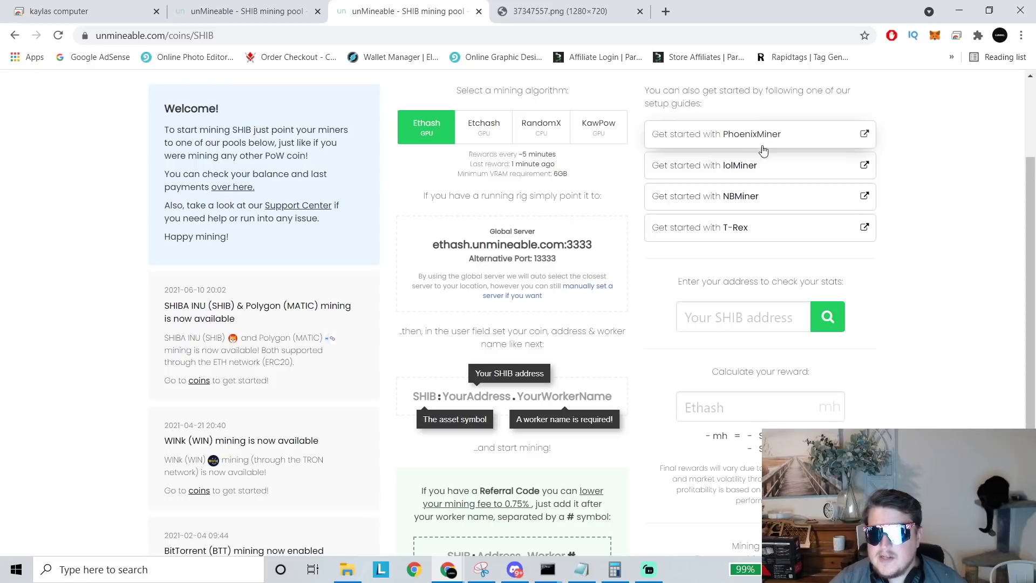
left_click(725, 202)
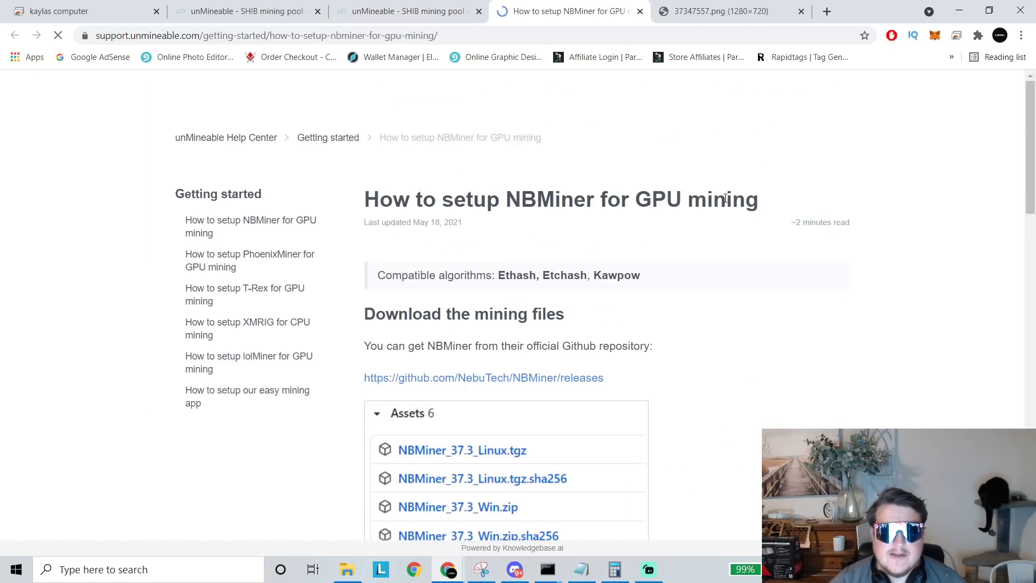
scroll(532, 176, "down", 1)
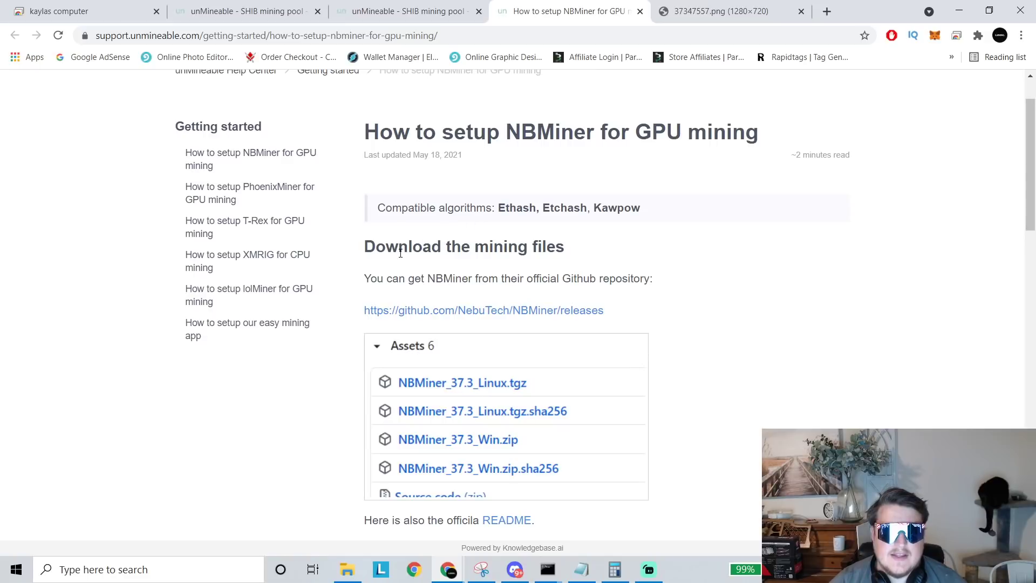
scroll(499, 264, "down", 1)
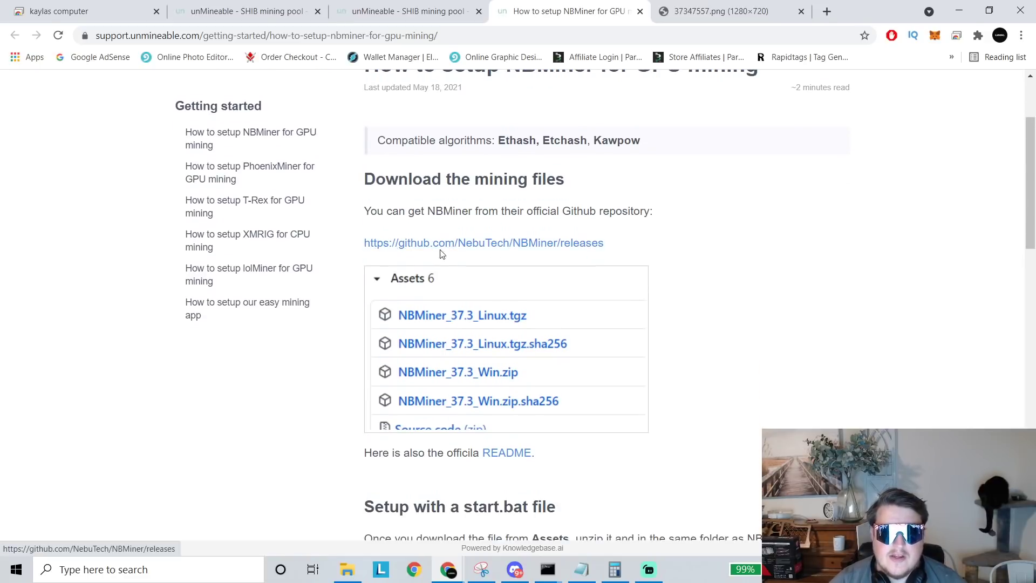
left_click(455, 244)
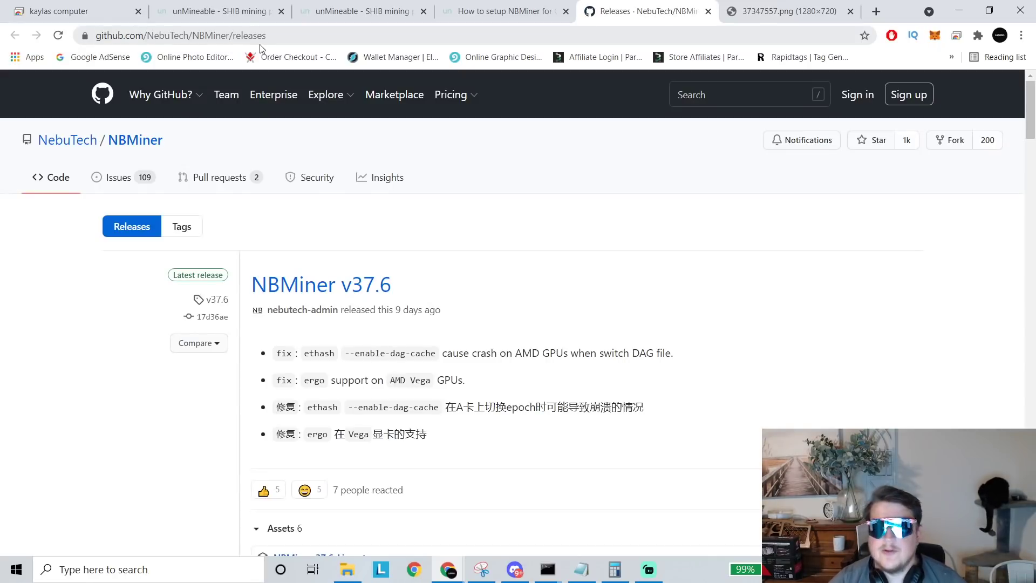
scroll(724, 282, "down", 6)
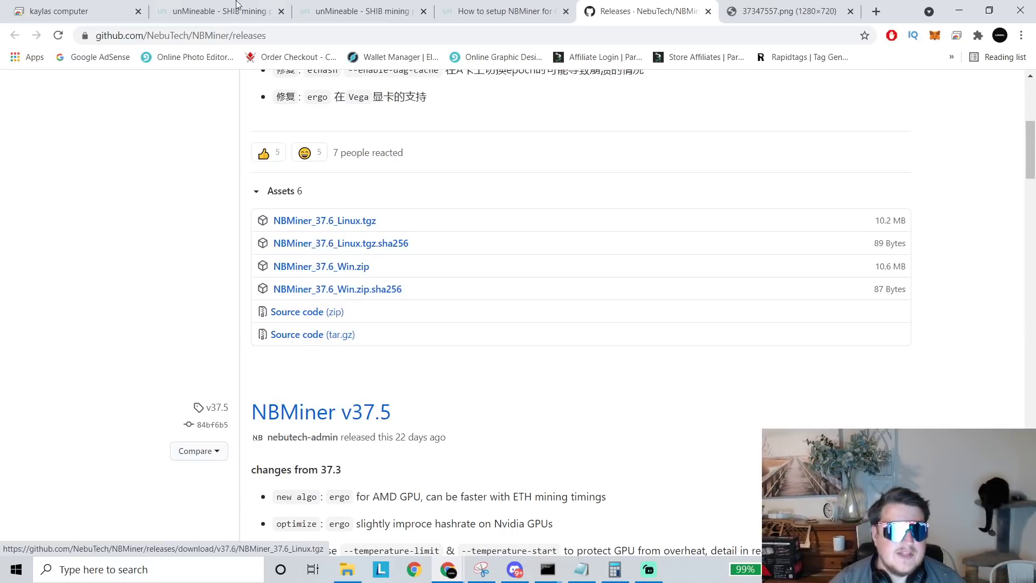
Return to the remote computer's session and open its Downloads folder in File Explorer
left_click(107, 7)
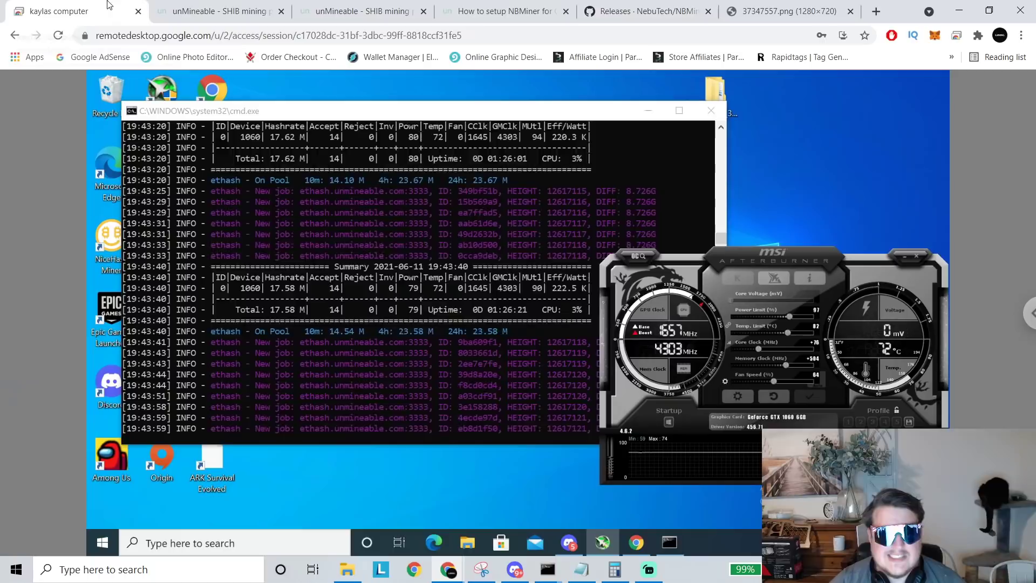
left_click(467, 542)
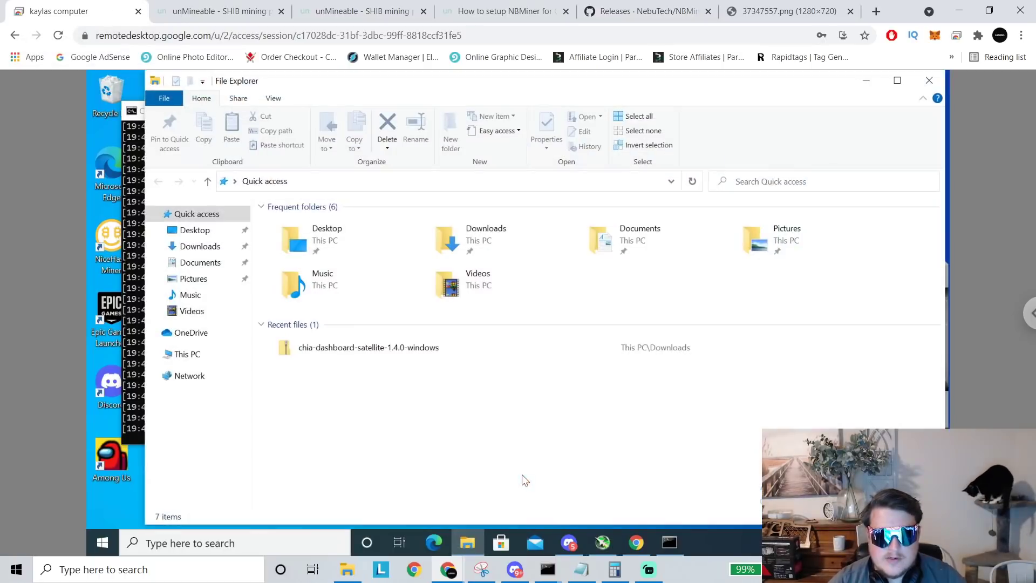
left_click(209, 251)
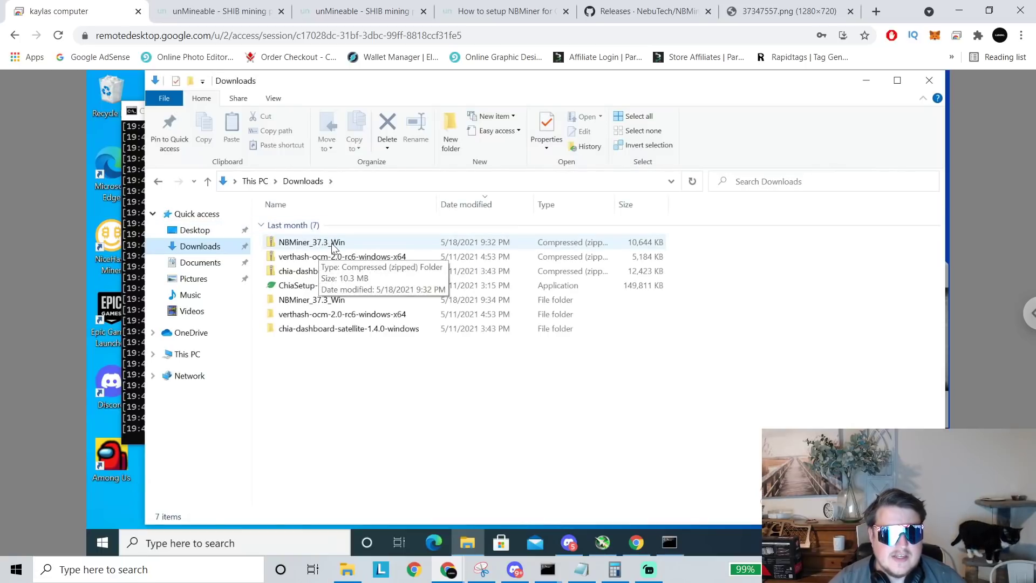
left_click(332, 243)
right_click(331, 243)
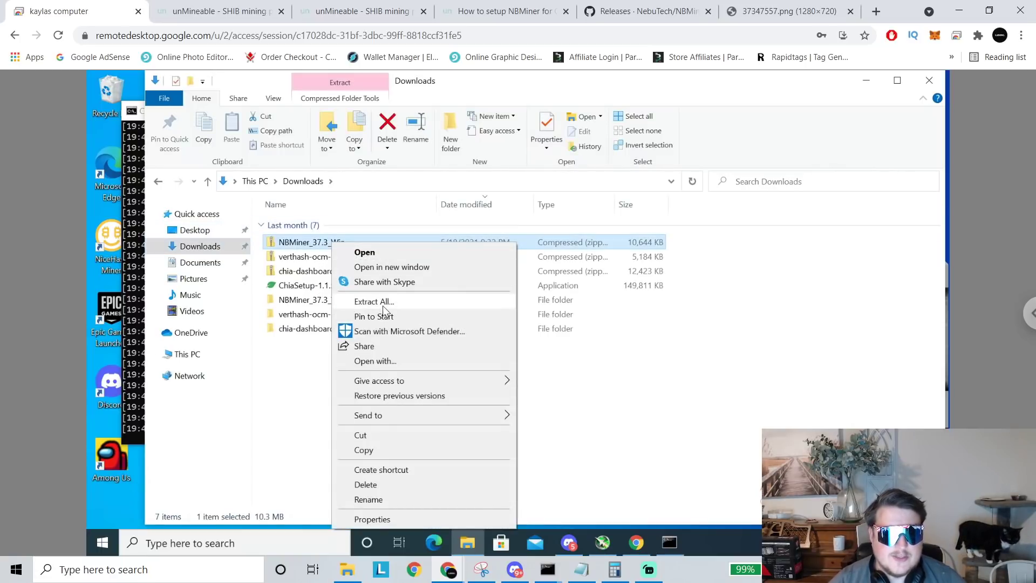
left_click(345, 312)
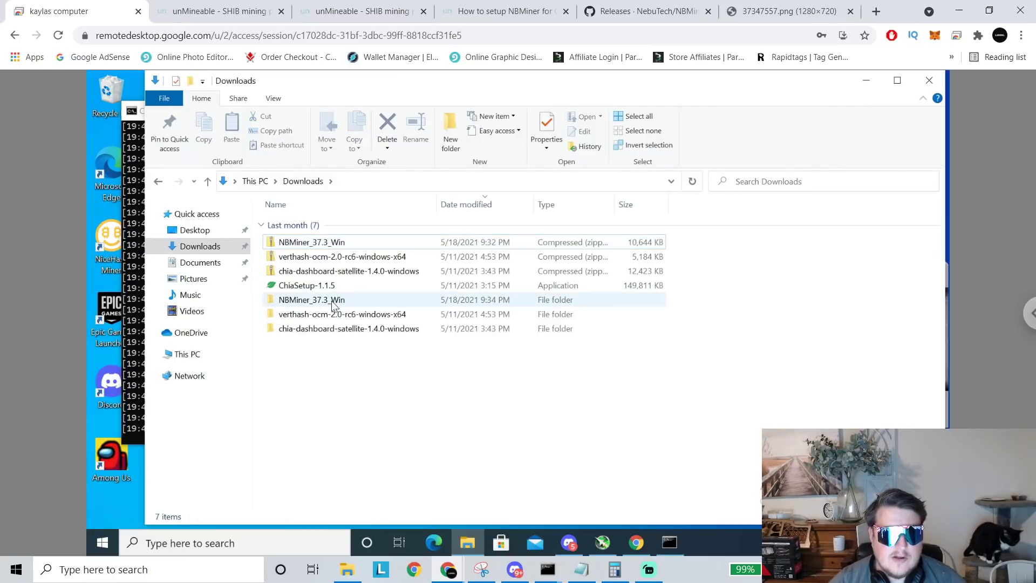
Open the extracted NBMiner_37.3_Win folder and its NBMiner_Win subfolder
left_click(334, 302)
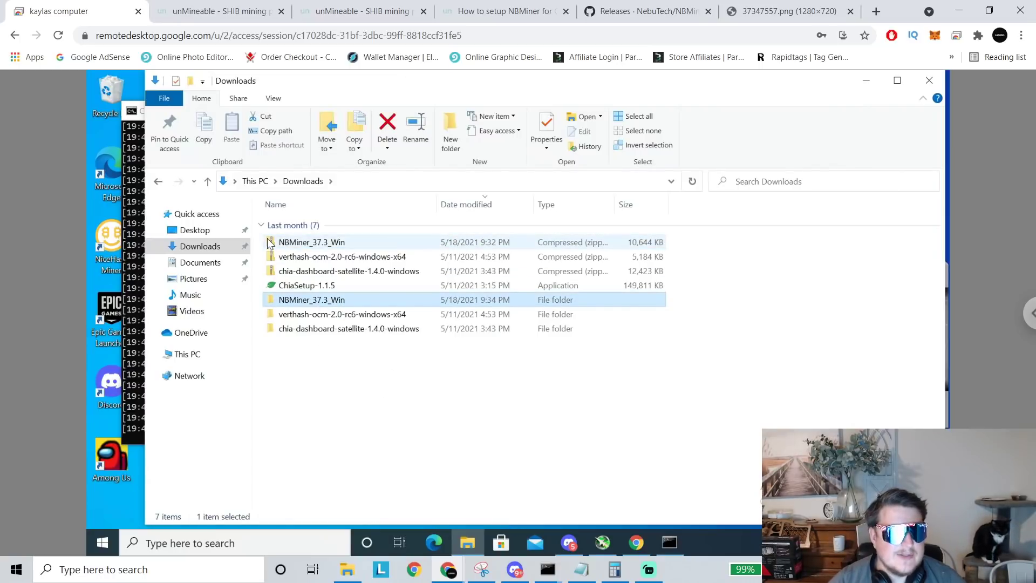
double_click(296, 301)
double_click(334, 226)
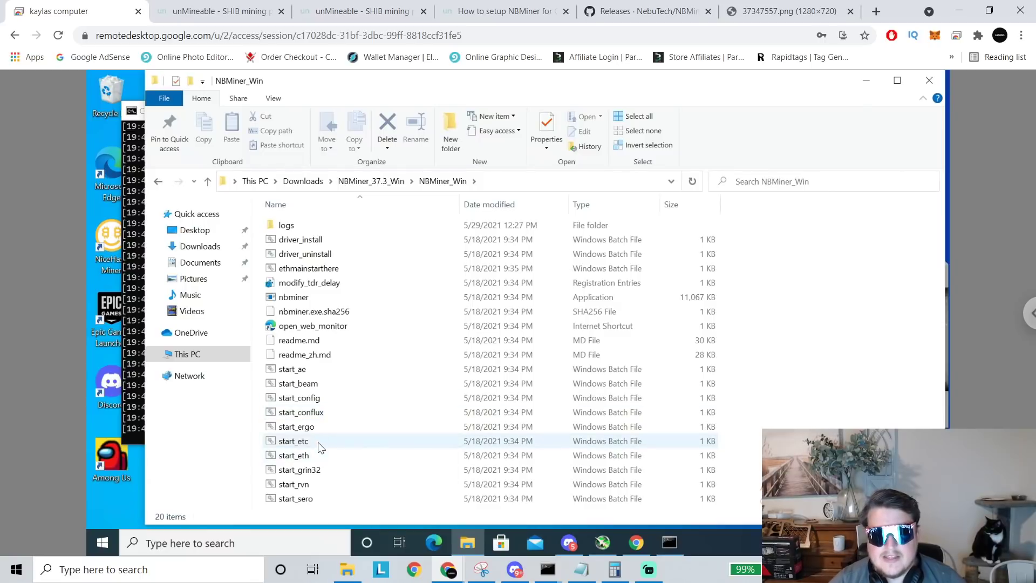
Open the start_eth batch file for editing in Notepad and delete its entire contents
left_click(315, 456)
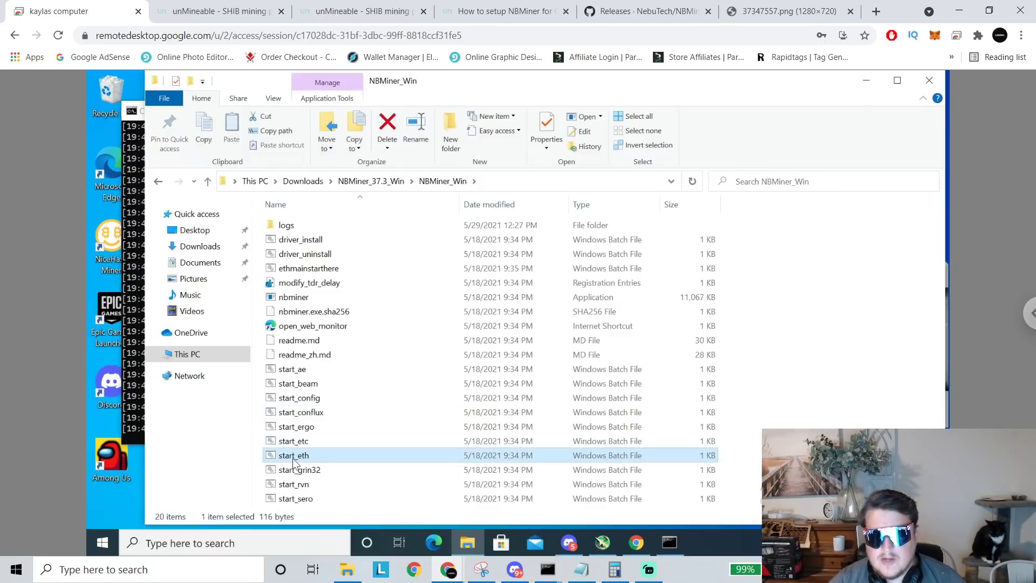
right_click(331, 455)
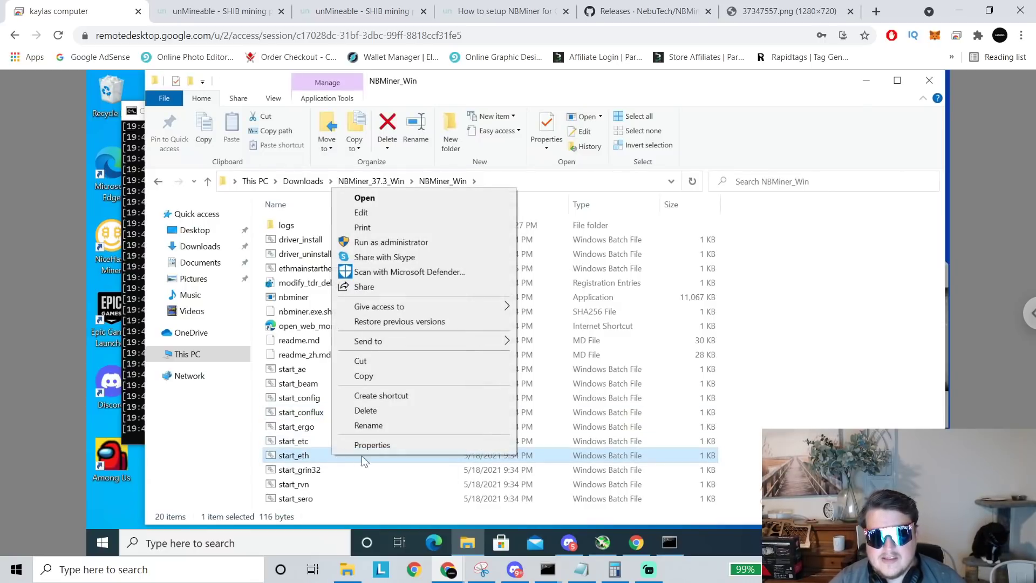
left_click(375, 213)
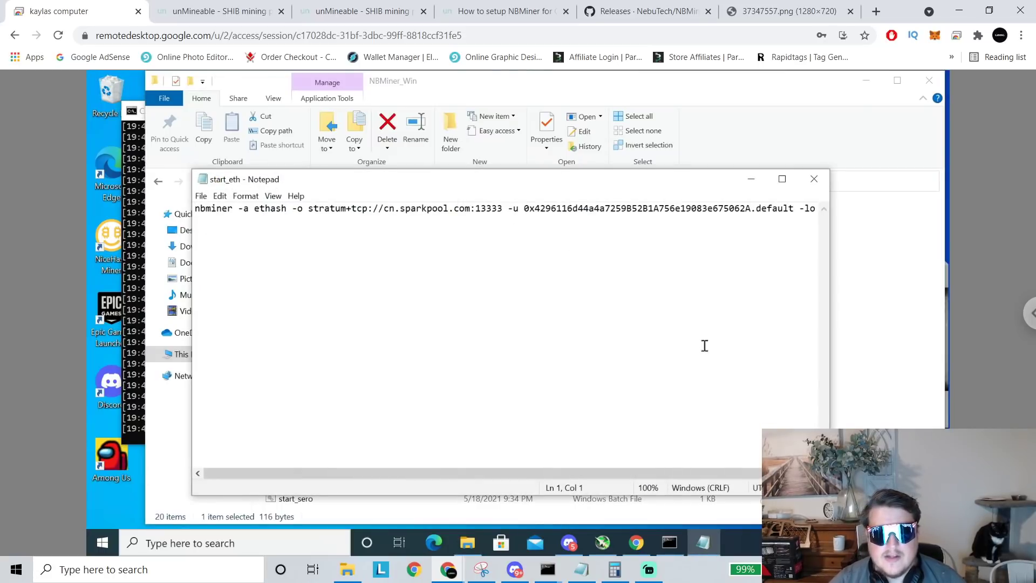
left_click_drag(702, 344, 347, 256)
key("ctrl+a")
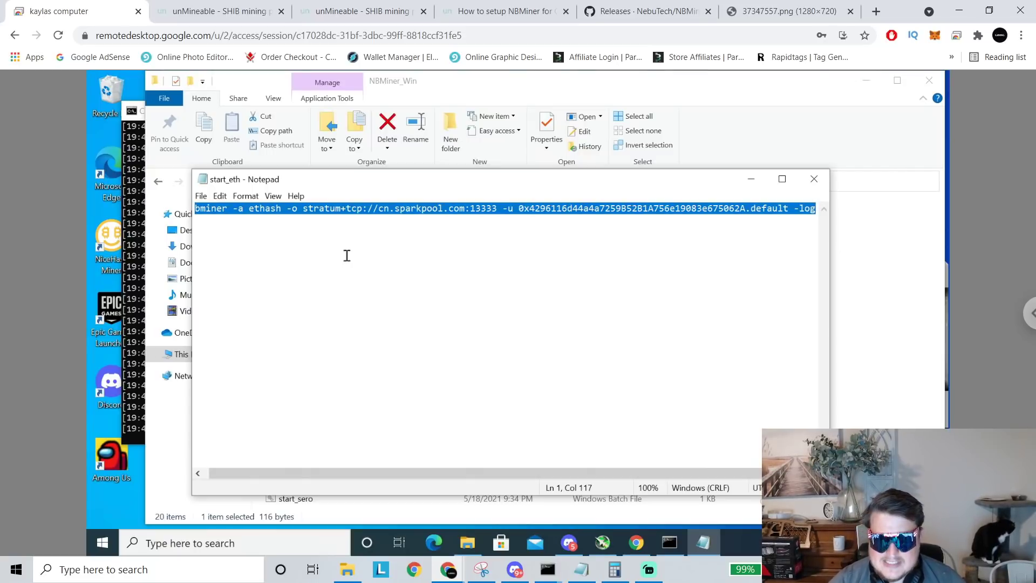
key("BackSpace")
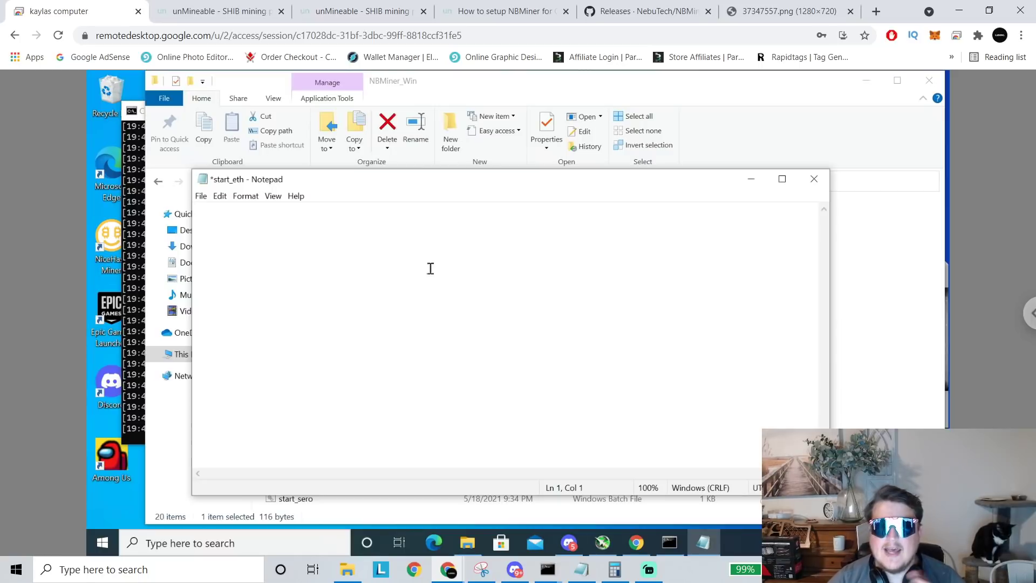
Bring up the other File Explorer window and open the Desktop's NBMiner_37.3_Win folder and its NBMiner_Win subfolder
left_click(778, 127)
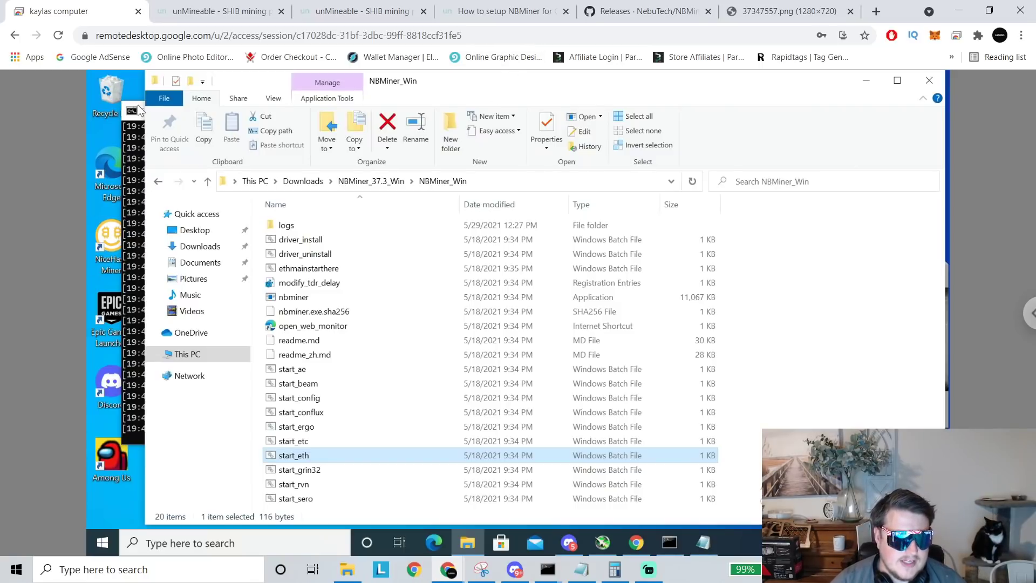
left_click_drag(140, 109, 315, 93)
left_click(333, 192)
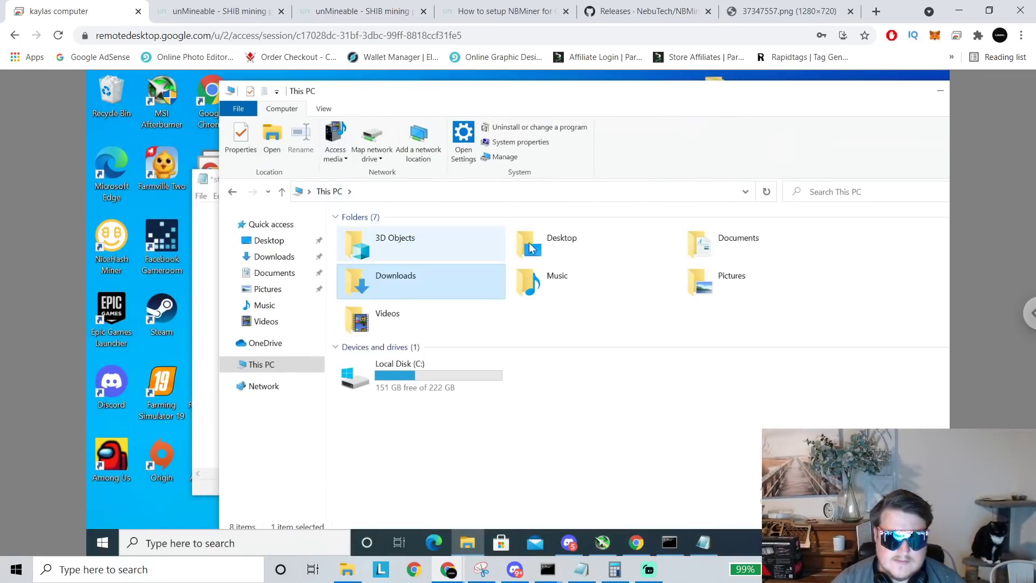
double_click(561, 252)
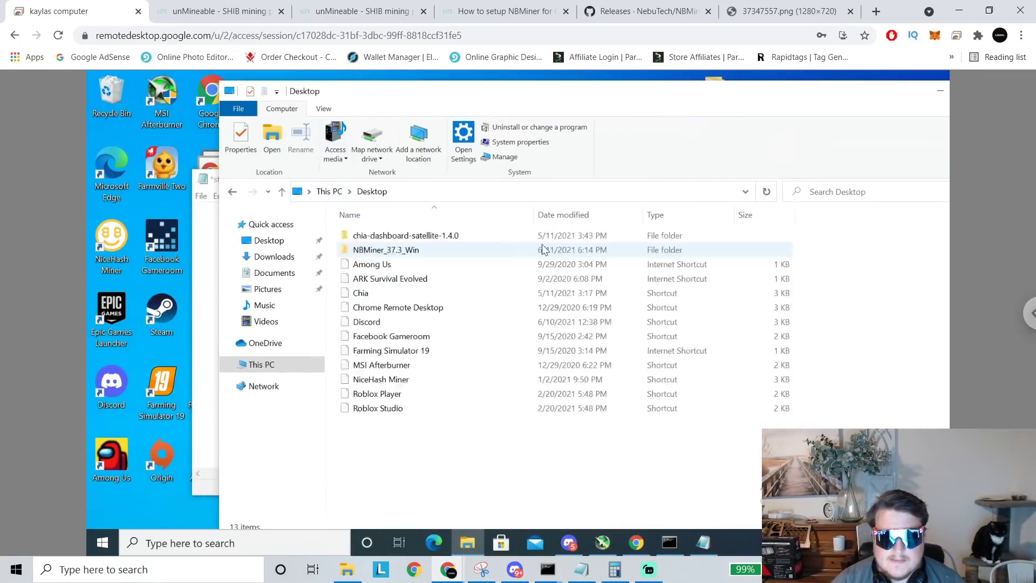
double_click(387, 250)
double_click(384, 239)
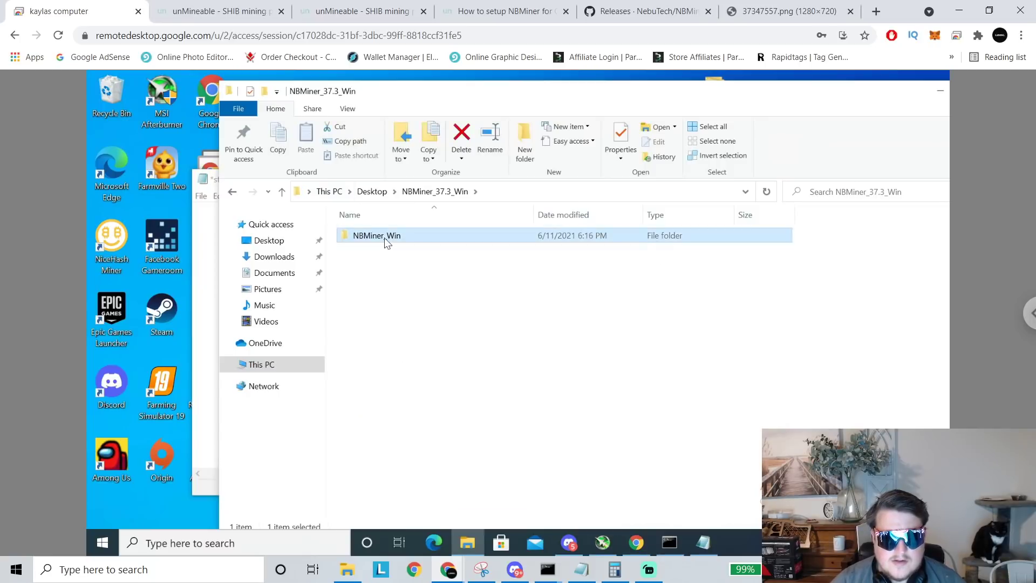
Open the shiba batch file for editing in Notepad
left_click(390, 380)
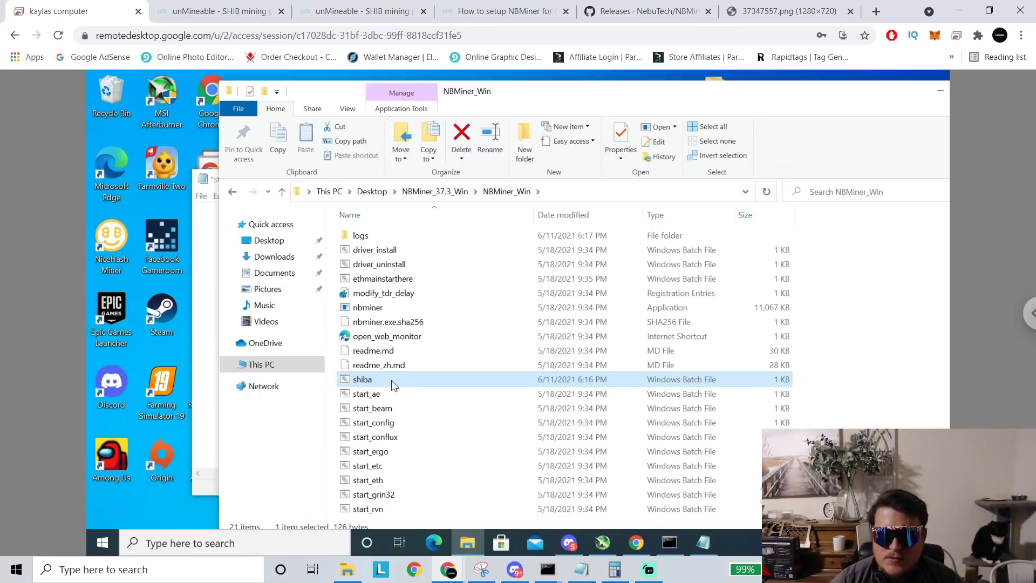
right_click(384, 378)
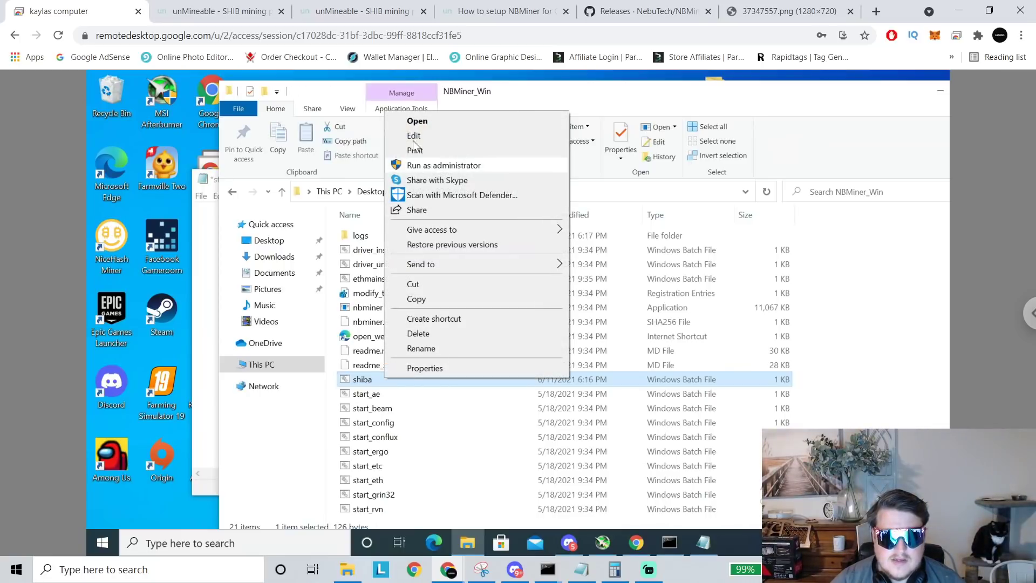
left_click(421, 136)
left_click(267, 225)
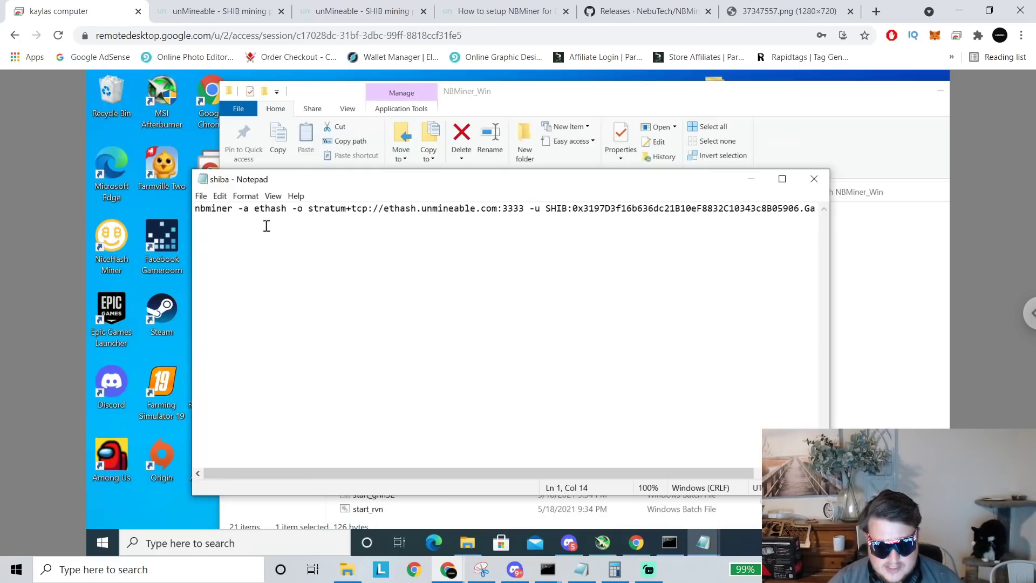
Examine the mining command in the shiba file, highlighting the whole line, the wallet address and the GaragePC worker name
key("ctrl+a")
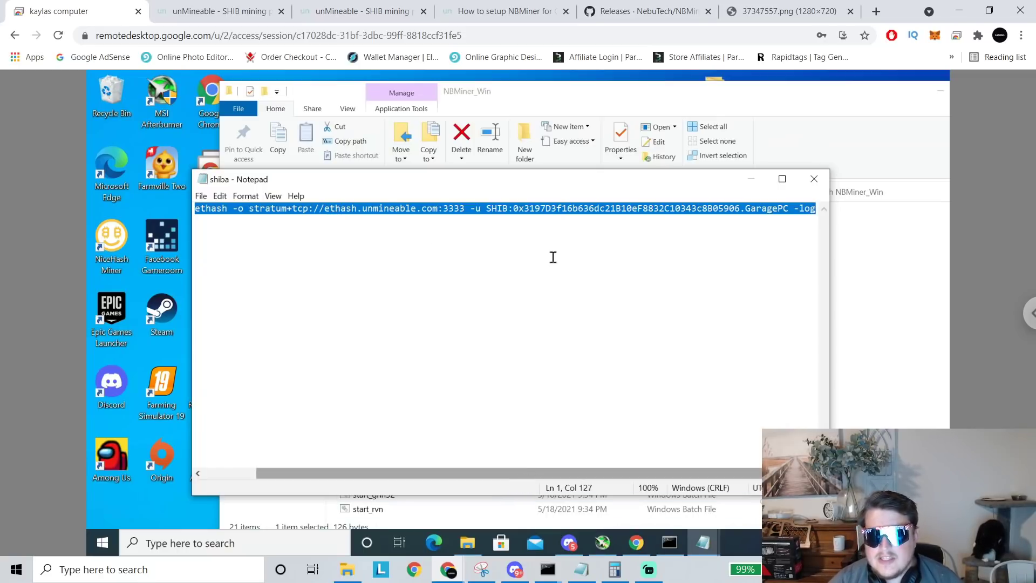
left_click(529, 209)
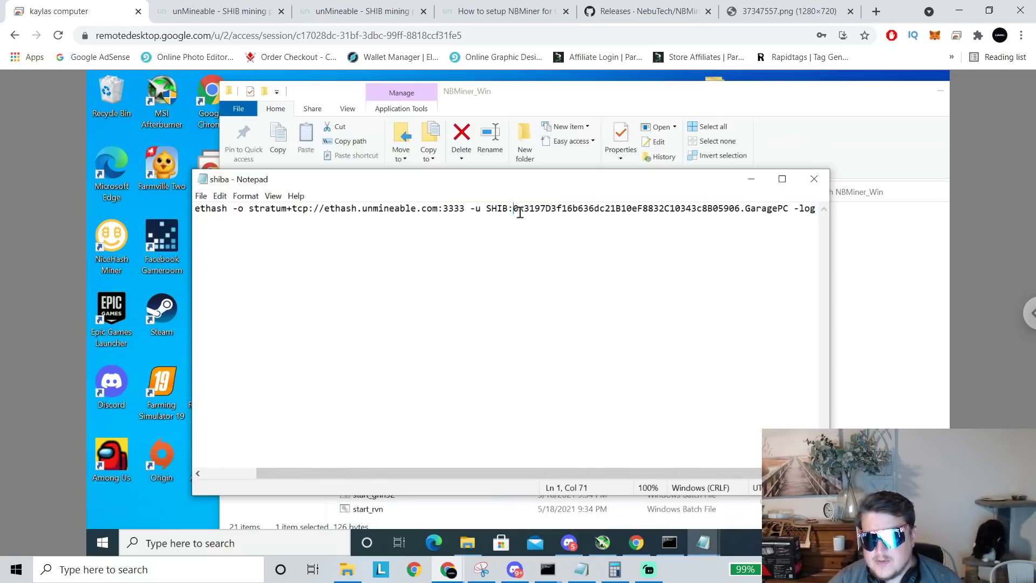
left_click_drag(519, 209, 513, 210)
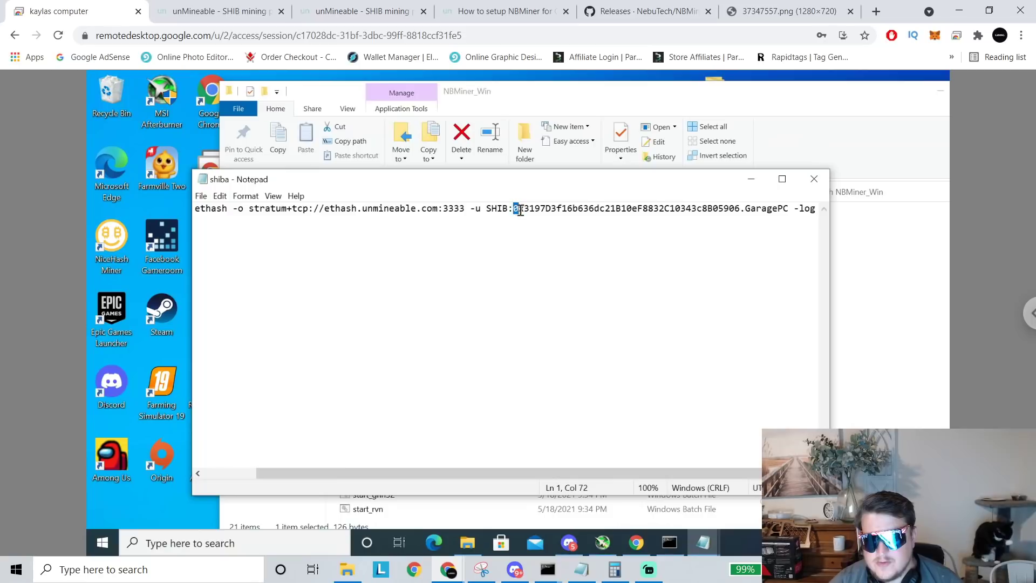
left_click_drag(513, 209, 736, 210)
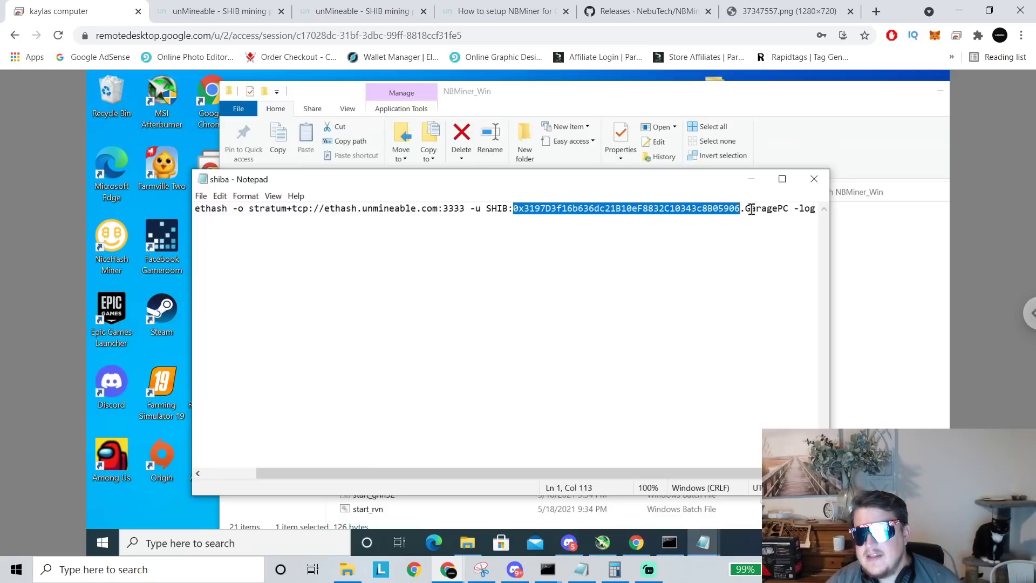
left_click_drag(745, 209, 791, 211)
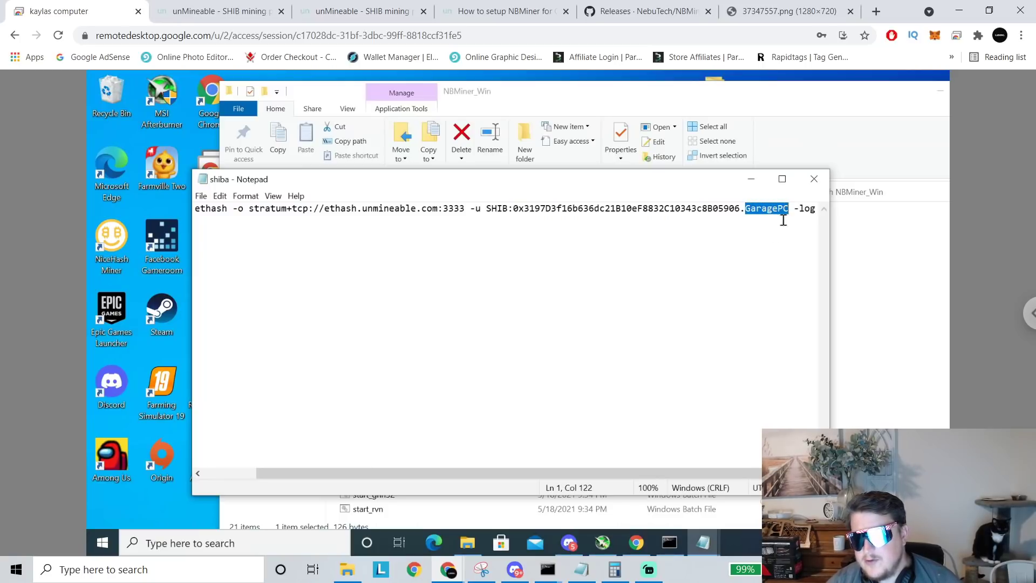
Start saving the file under a new name, enter shiba.bat as the file name, and cancel the save
left_click(200, 196)
left_click(273, 267)
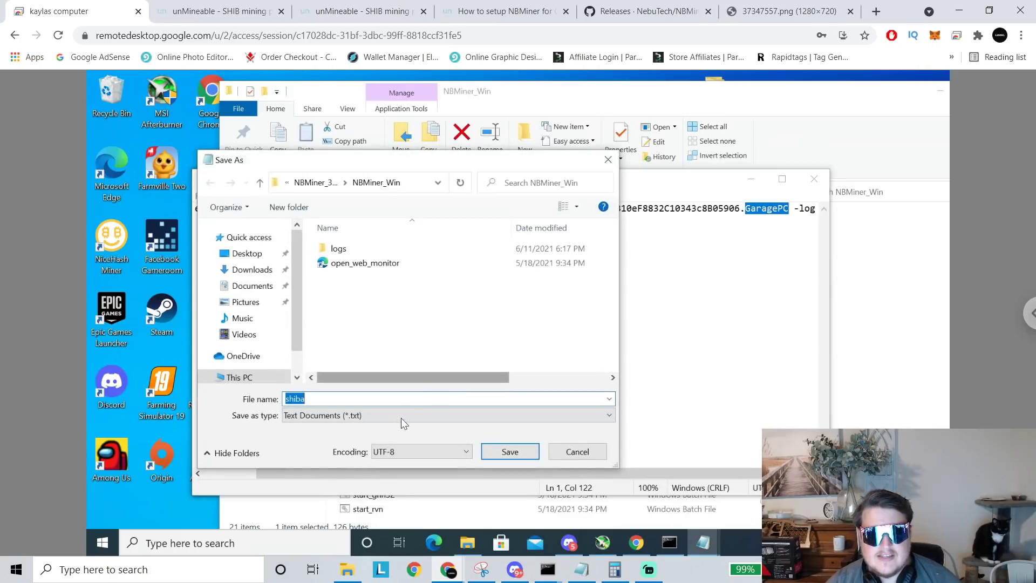
type("shiba")
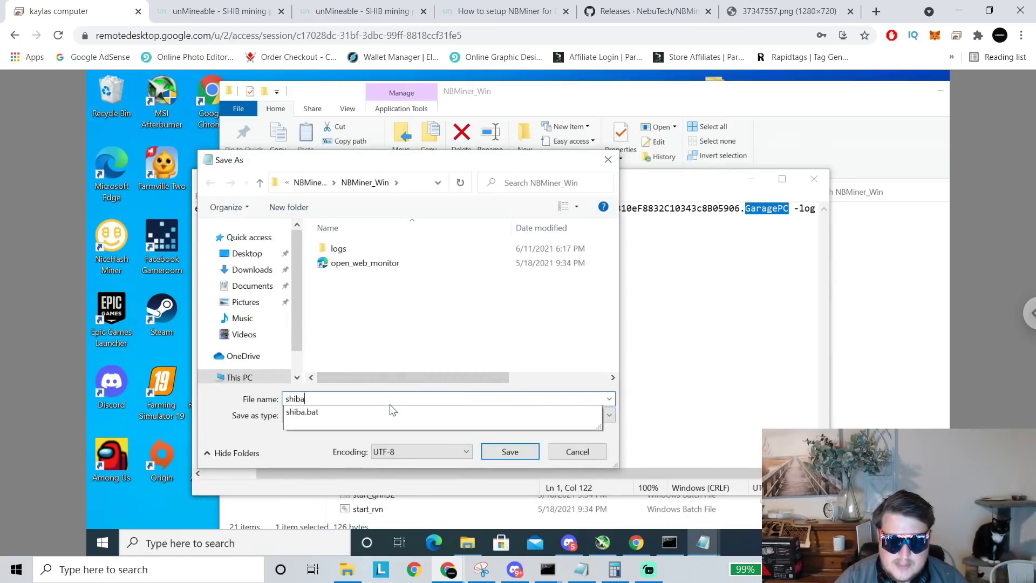
type(".ba")
left_click(393, 411)
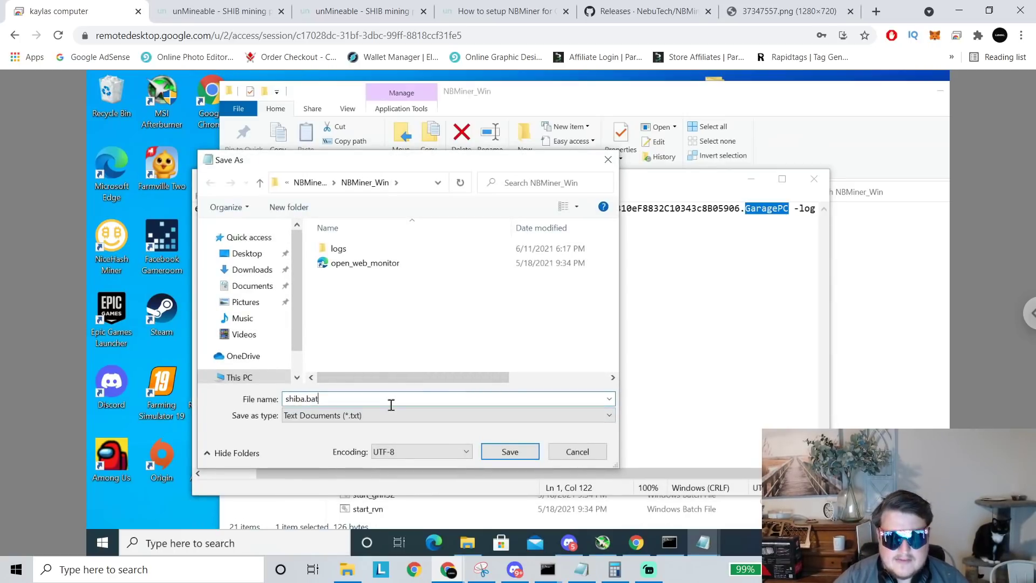
left_click(578, 451)
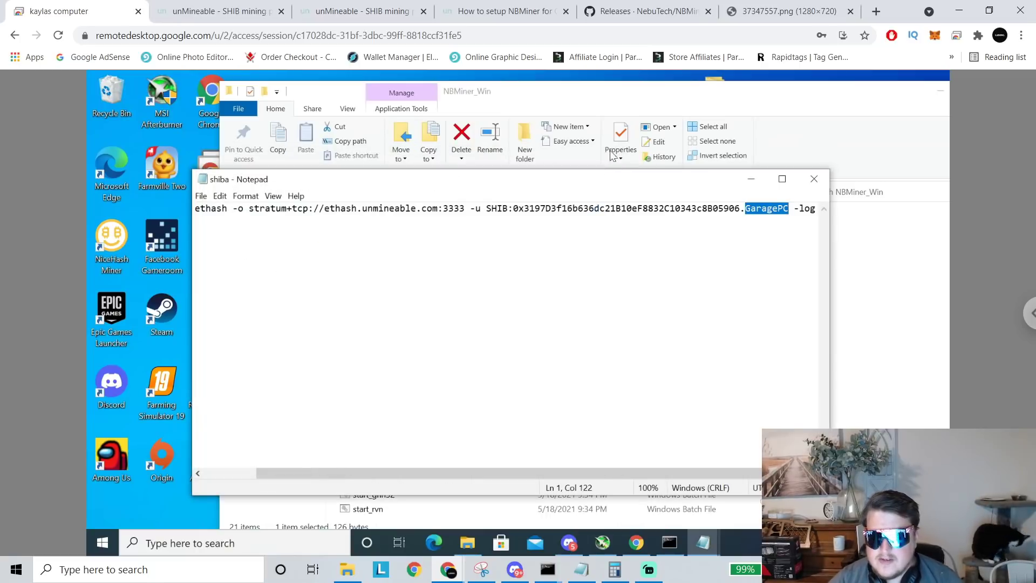
Close the shiba file and minimize the NBMiner_Win folder window to view the running miner's console
left_click(836, 186)
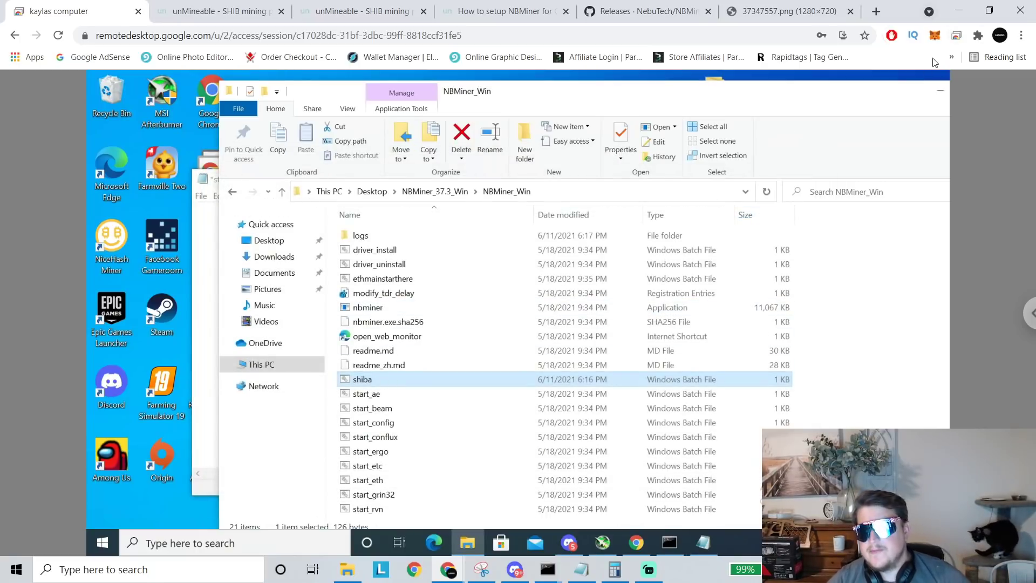
left_click_drag(892, 92, 778, 92)
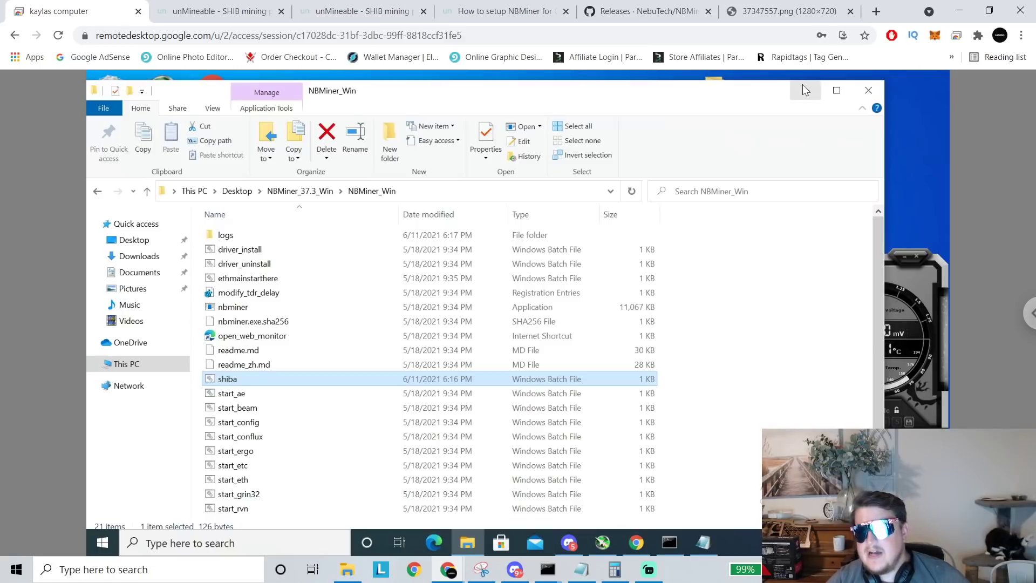
left_click(803, 87)
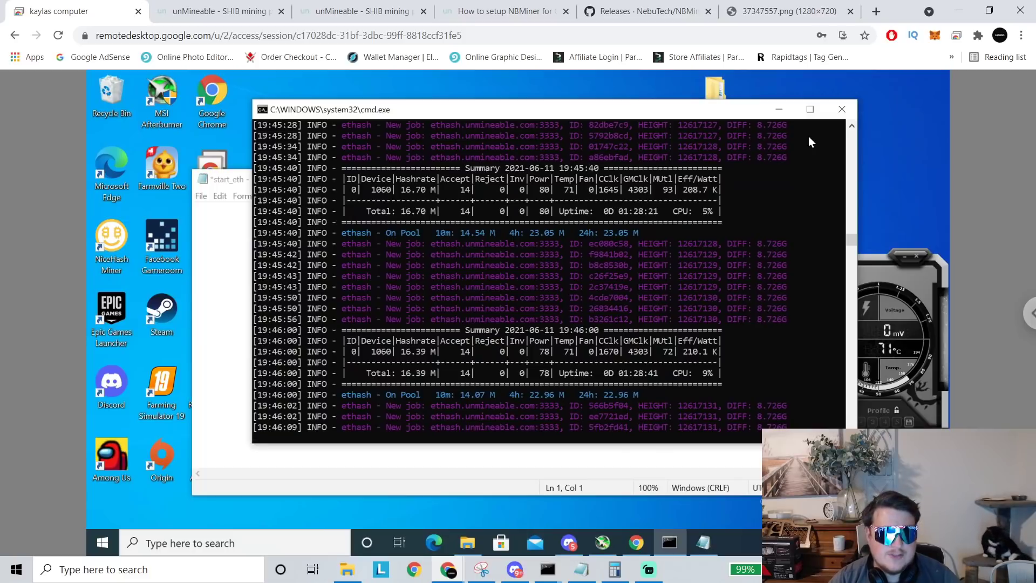
Go to unMineable's SHIB mining page and view the setup details for the Etchash, RandomX and KawPow algorithms
left_click(221, 11)
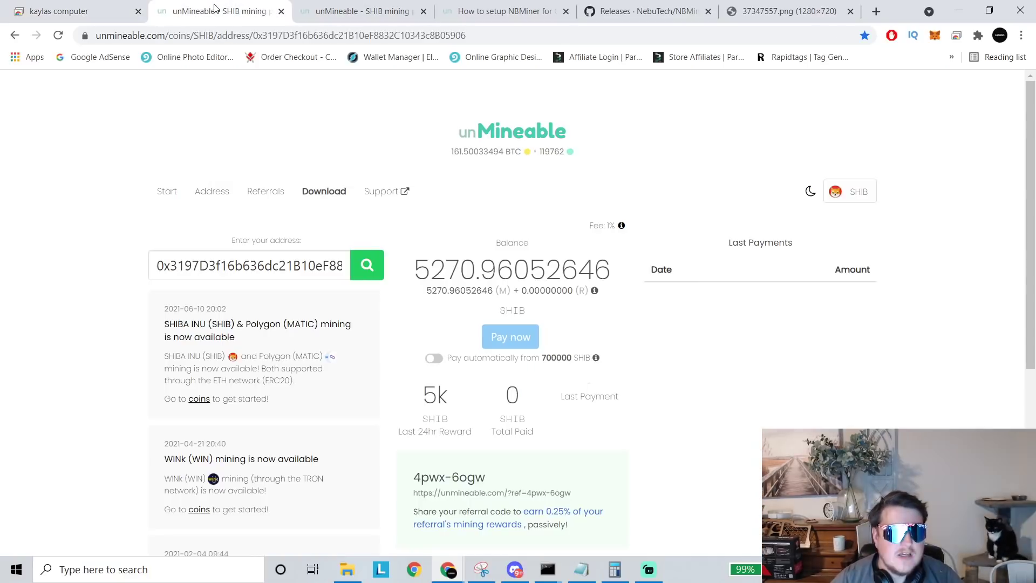
left_click(315, 6)
scroll(497, 155, "up", 3)
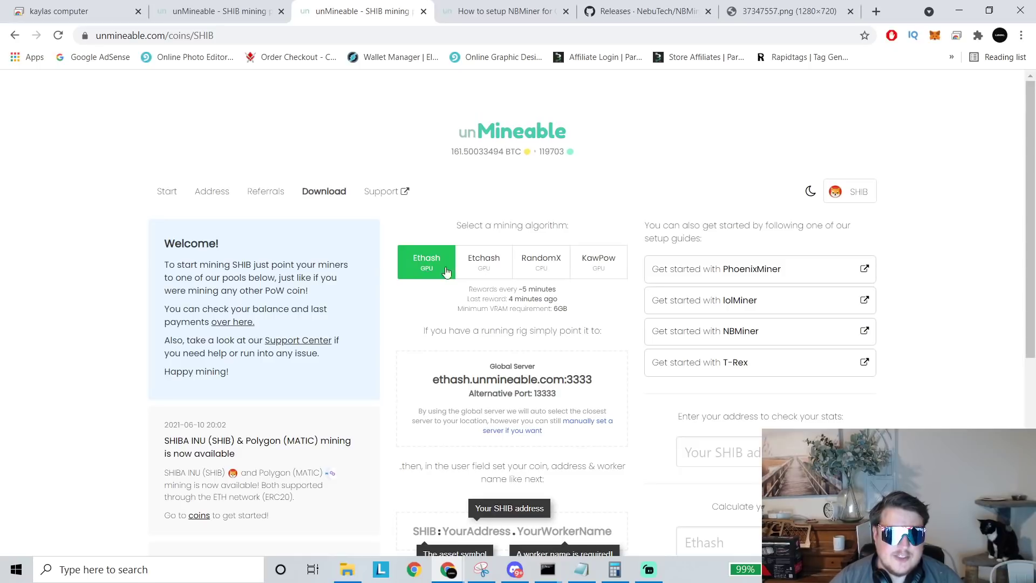
left_click(484, 267)
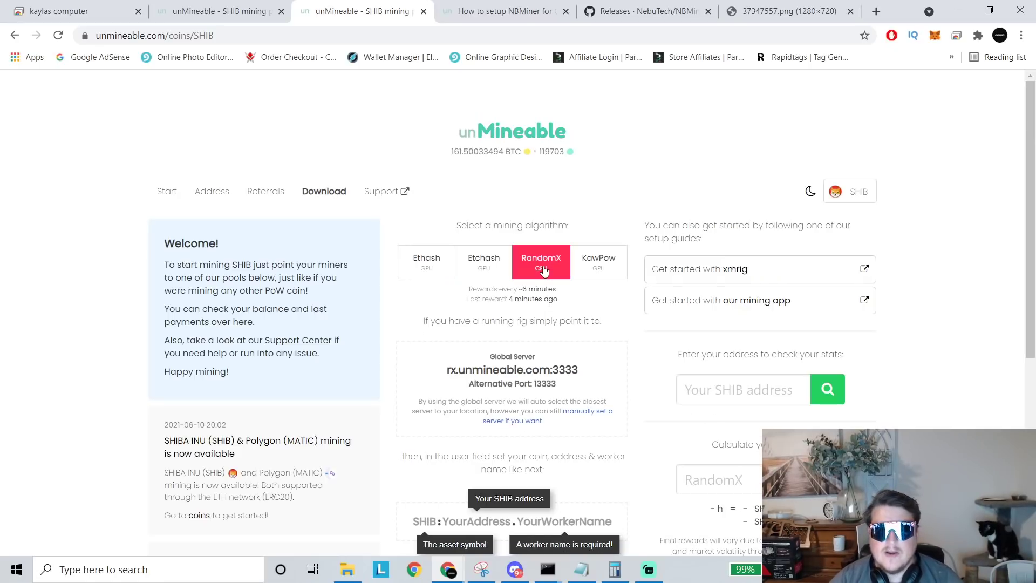
left_click(523, 265)
left_click(602, 270)
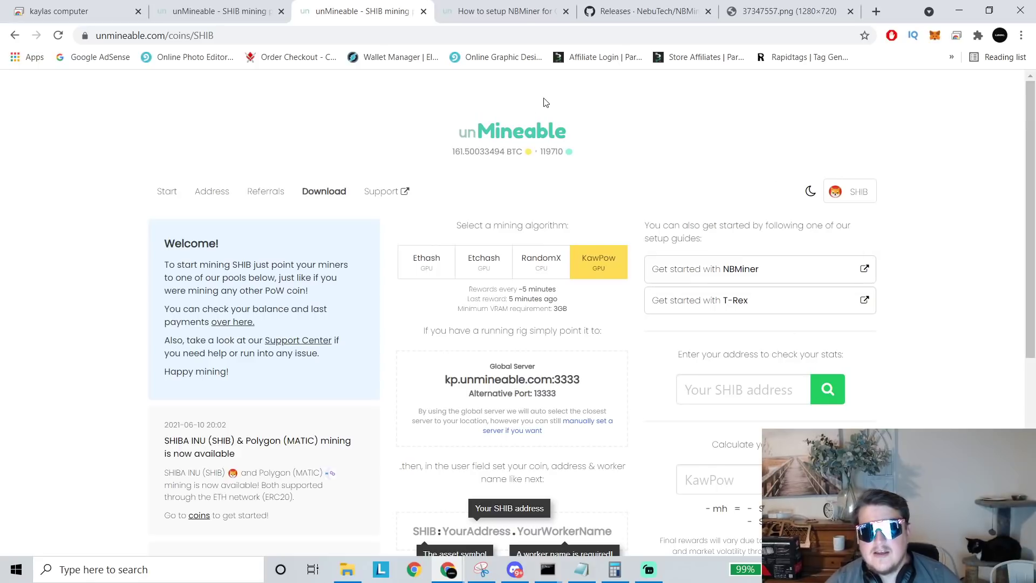
Return to the wallet address's SHIB stats page and reload it to check the current mining balance
left_click(223, 6)
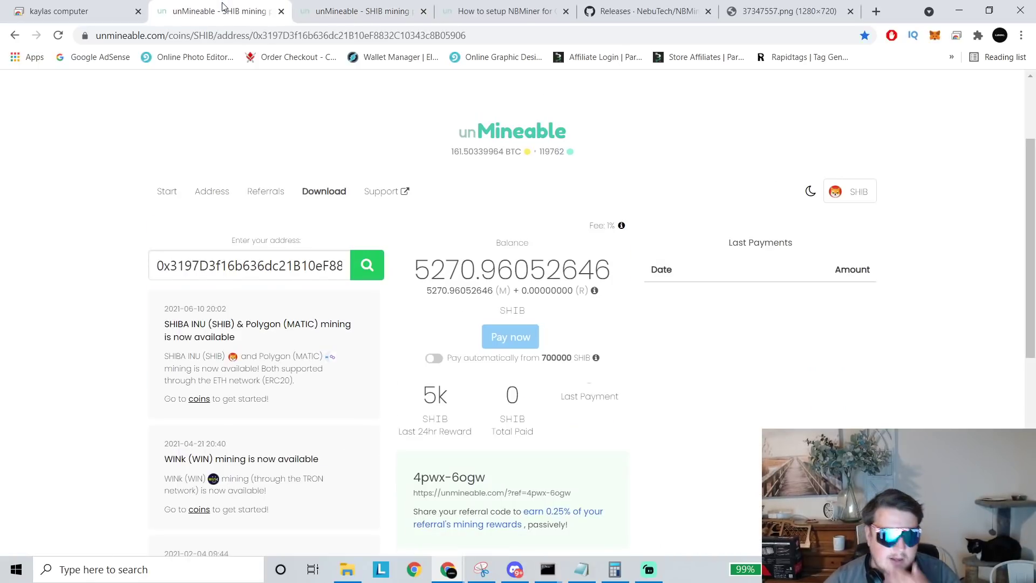
left_click(58, 36)
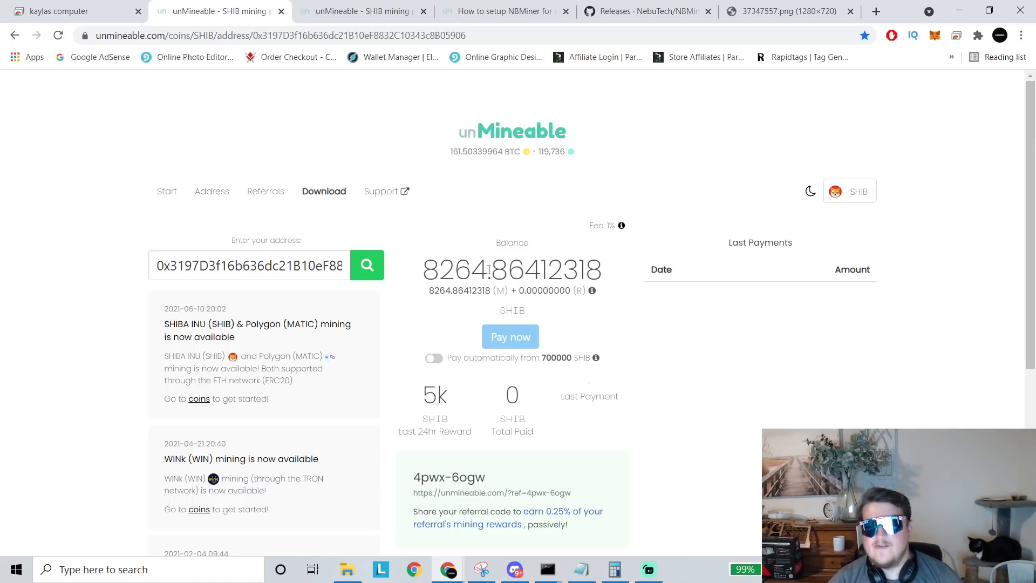
left_click(648, 569)
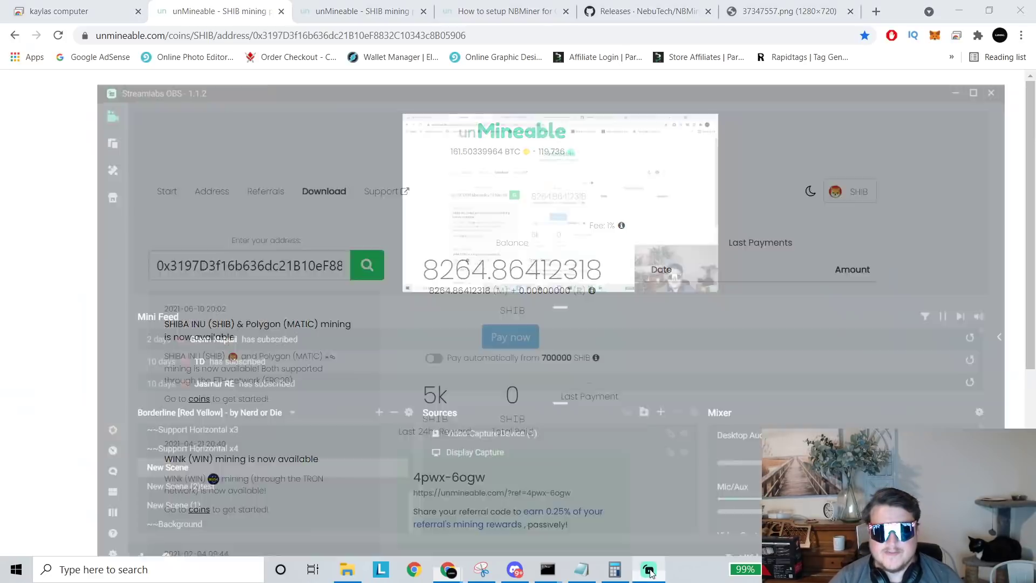